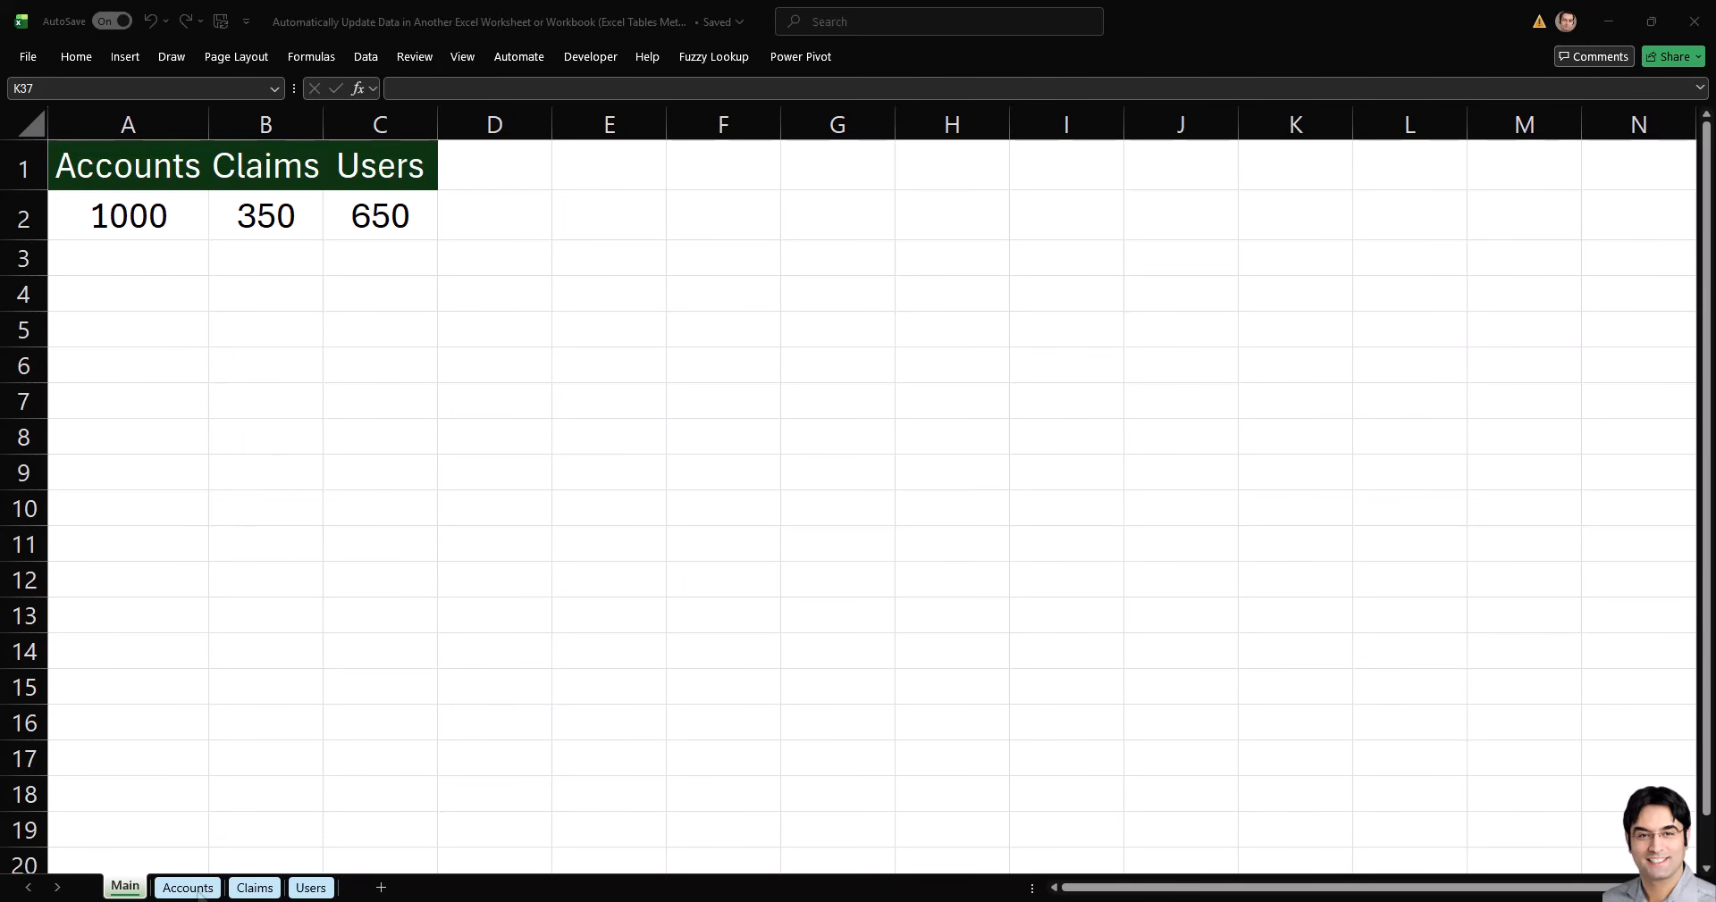
Convert the range A1:C2 on the Main sheet into a table with headers
click(187, 889)
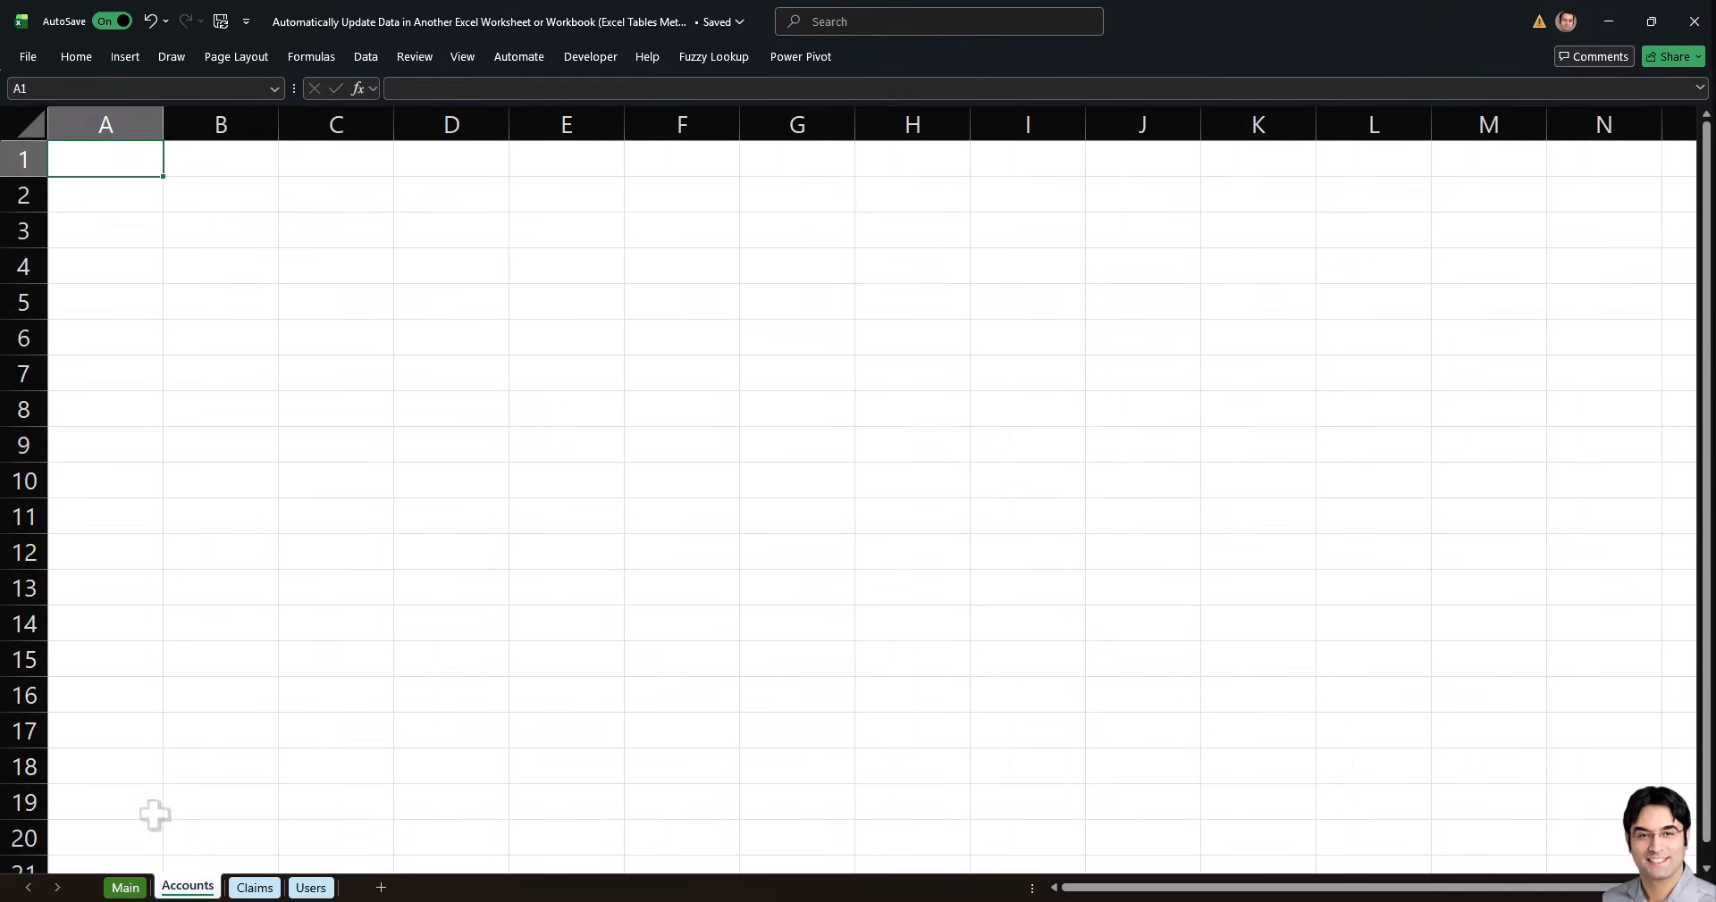
key(ctrl+Page_Up)
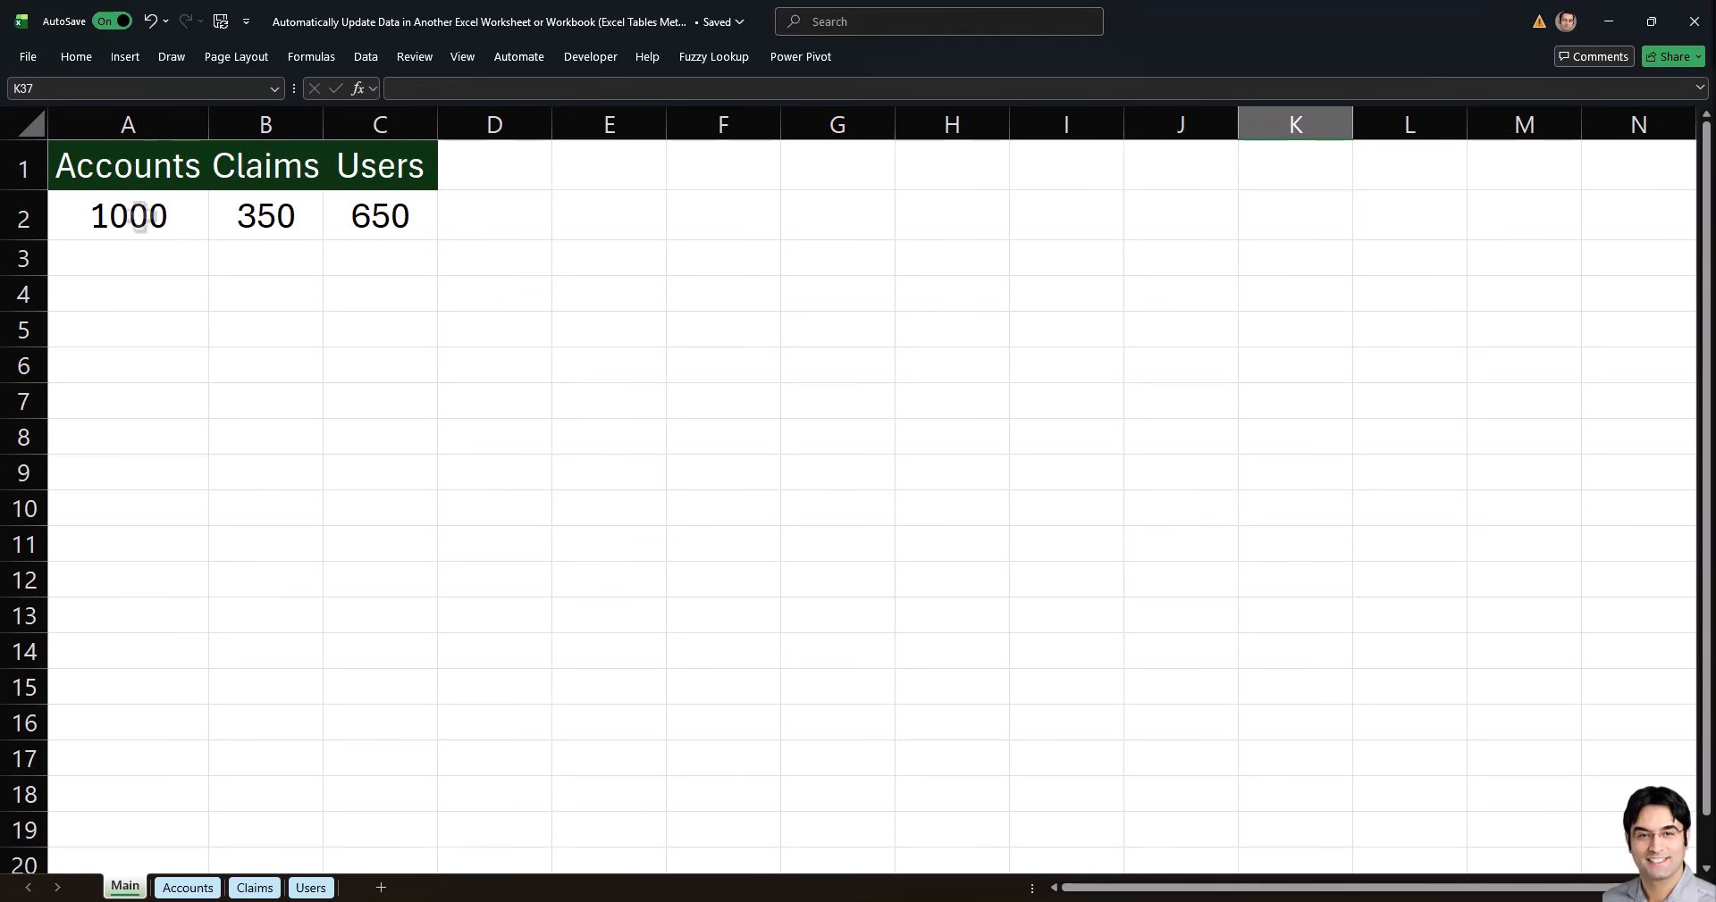
drag(119, 168, 354, 229)
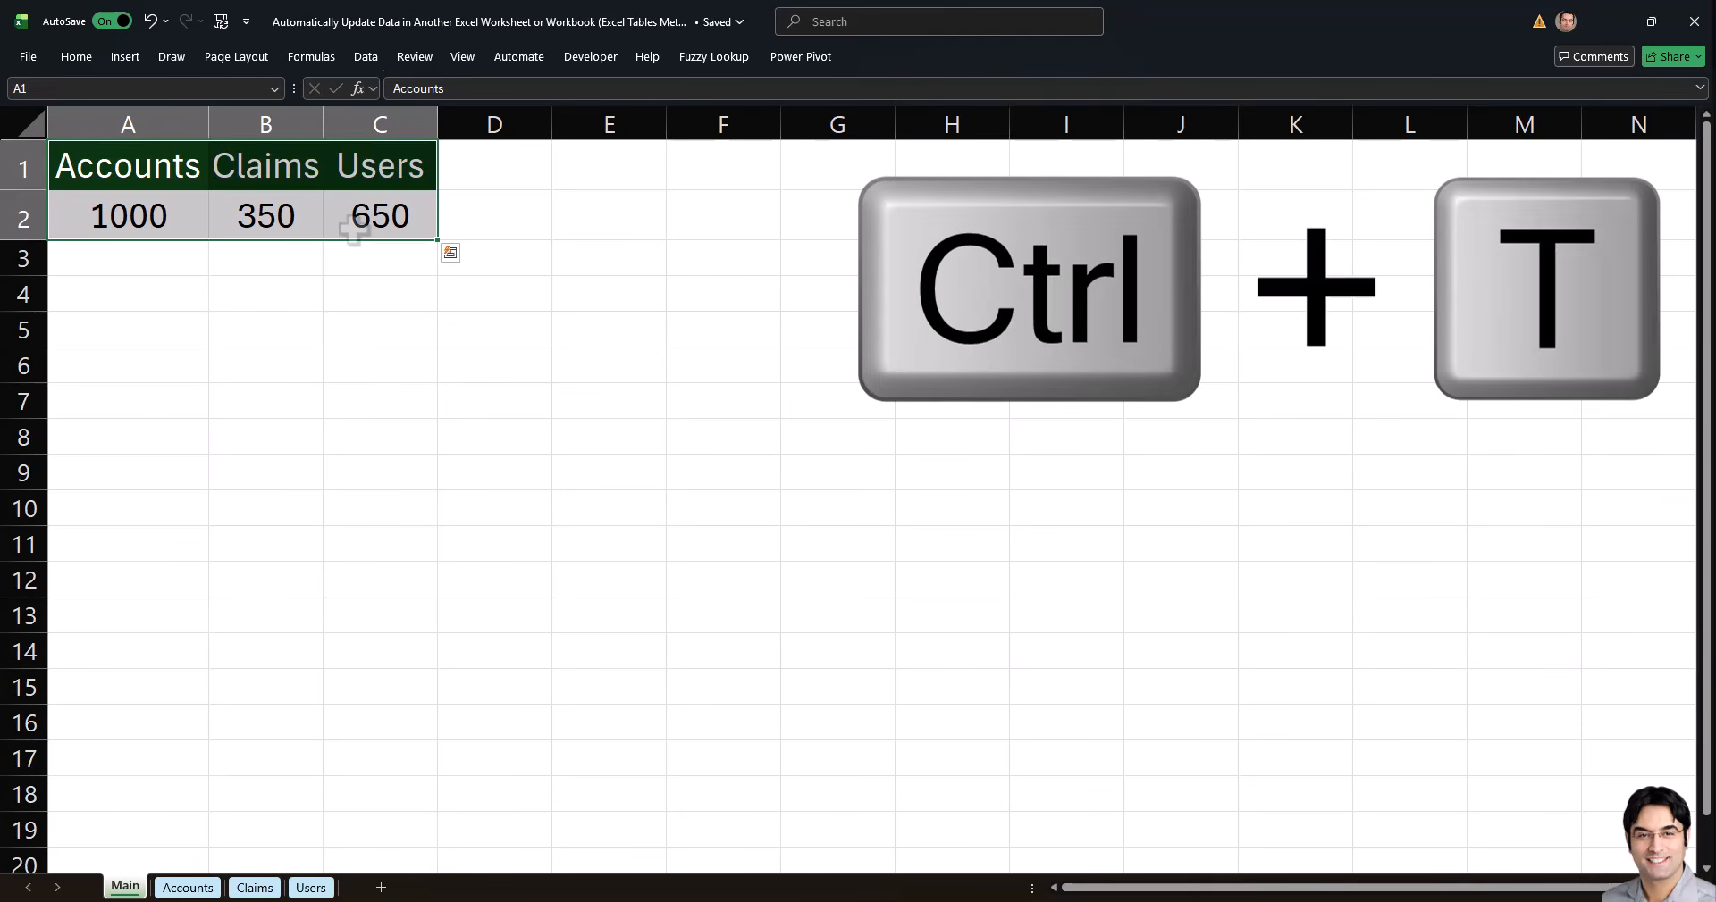
key(ctrl+t)
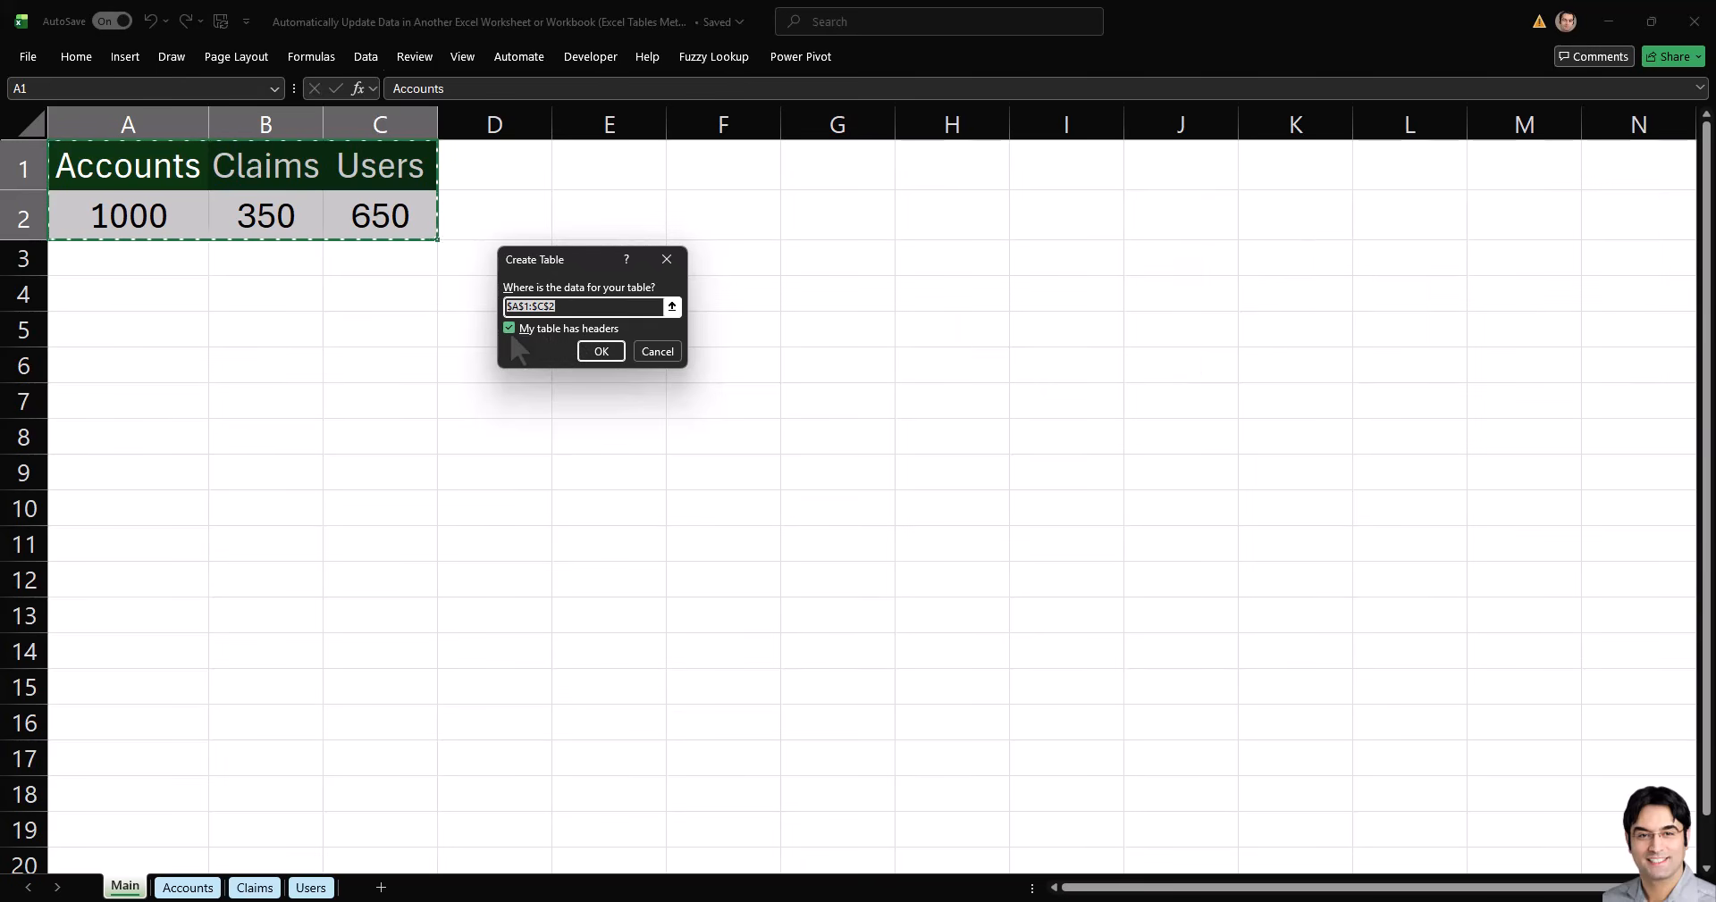
click(599, 353)
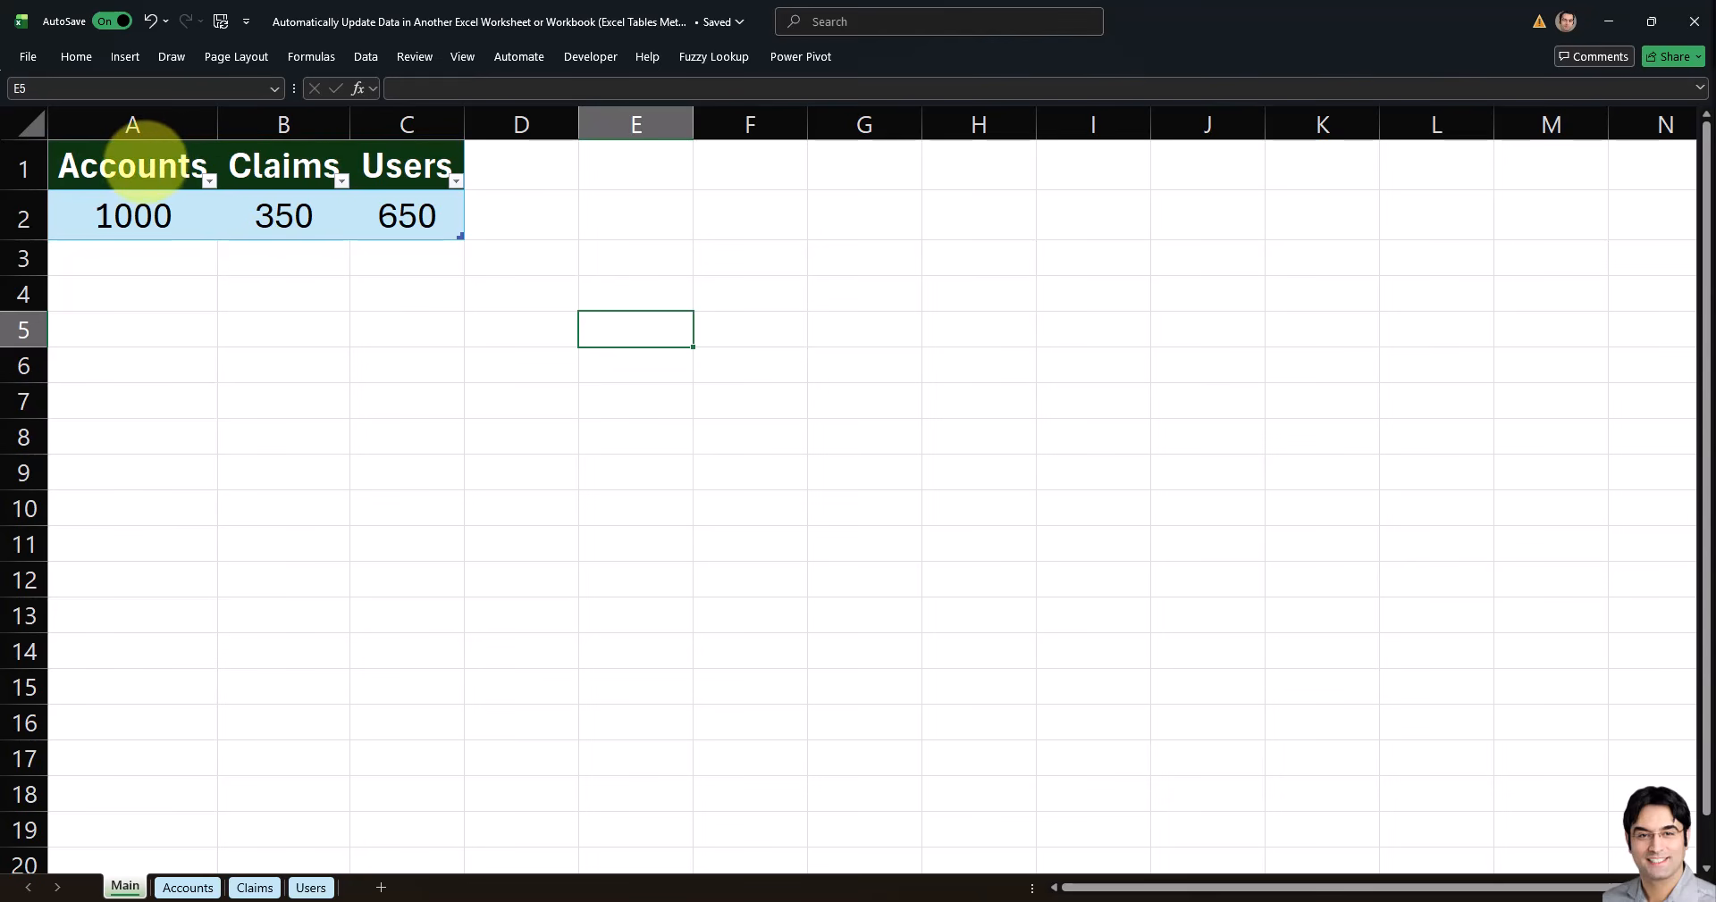
Name the whole table range A1:C2, headers included, as Main and recall it by that name to check its extent
drag(134, 165, 402, 215)
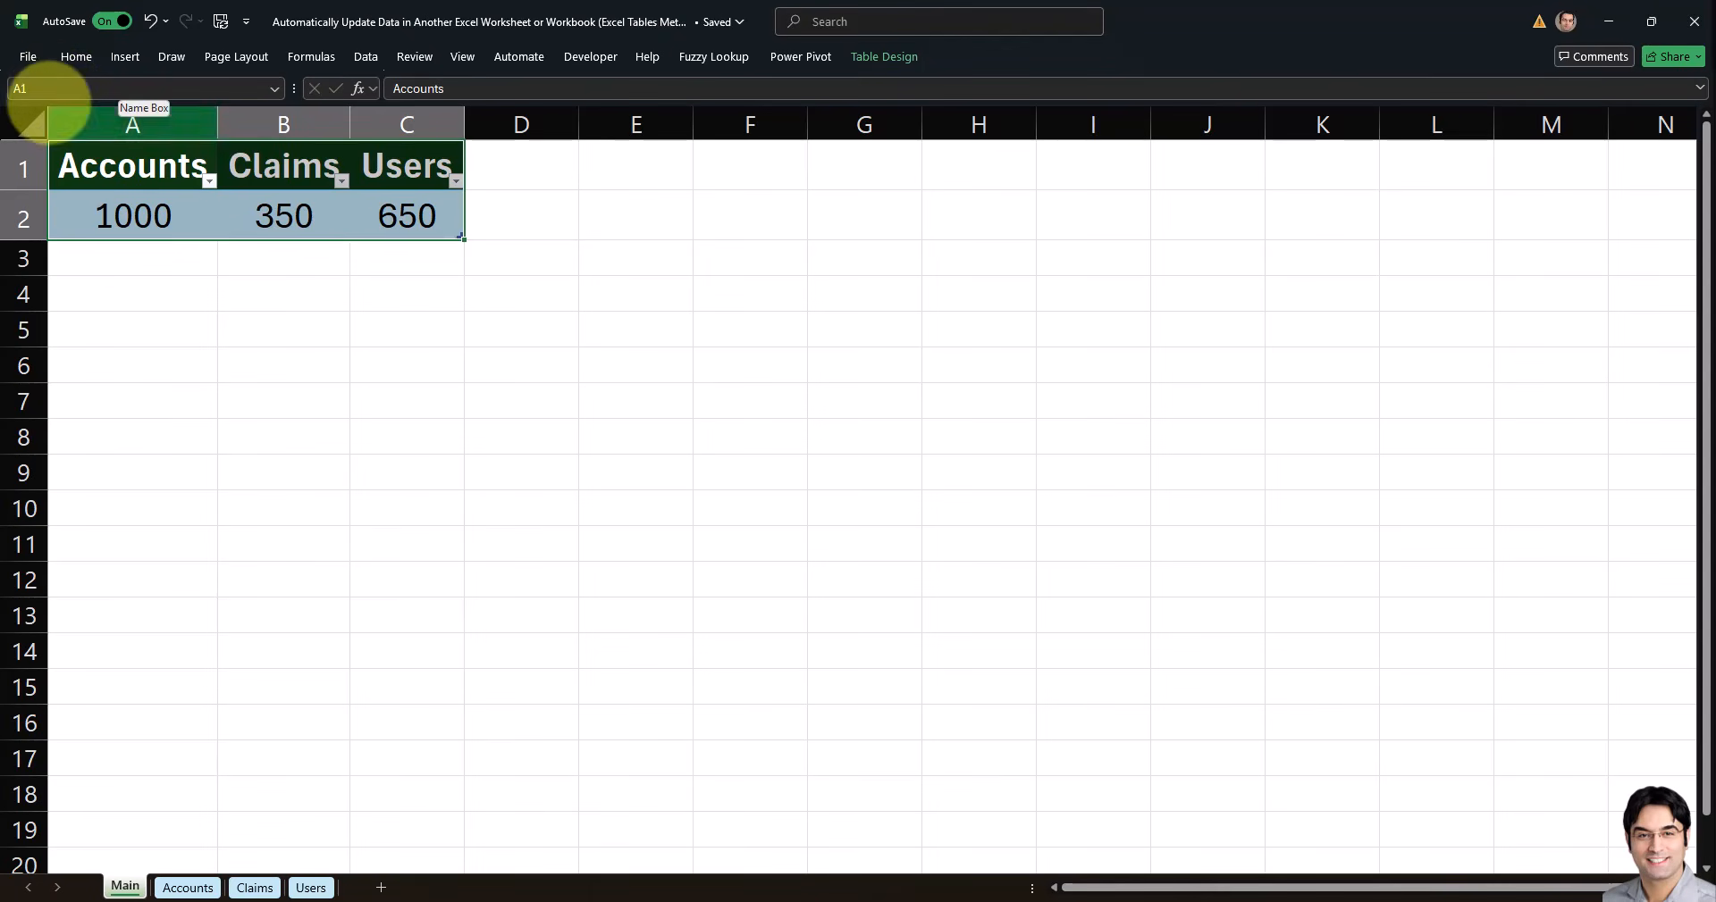
click(45, 87)
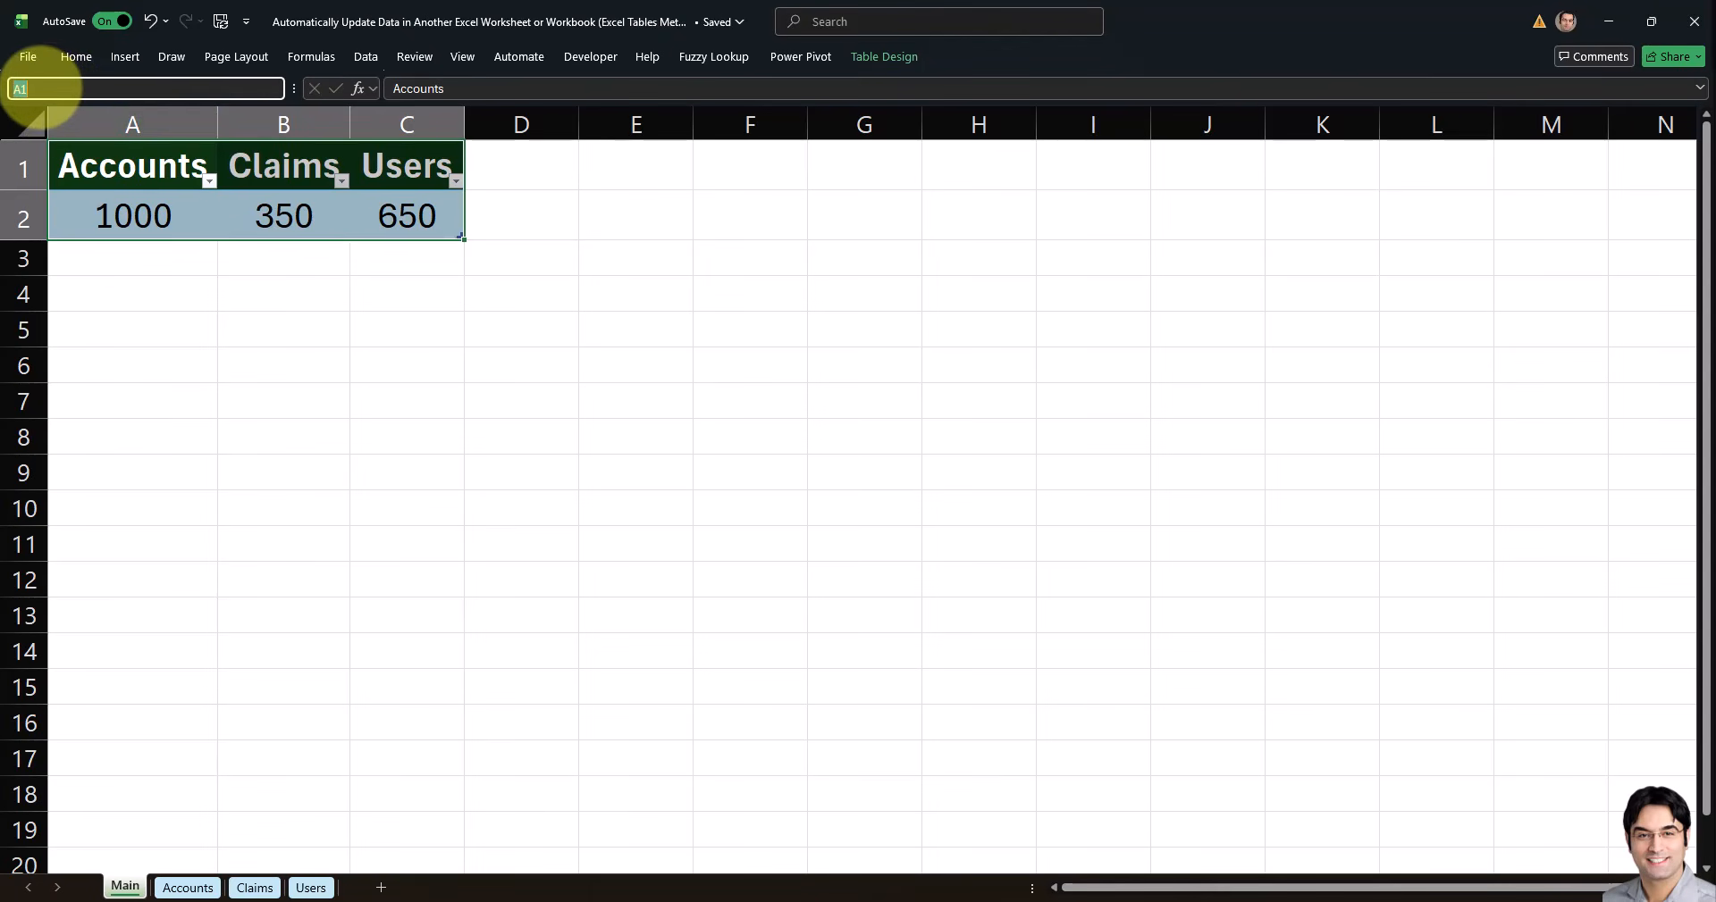
text(Main)
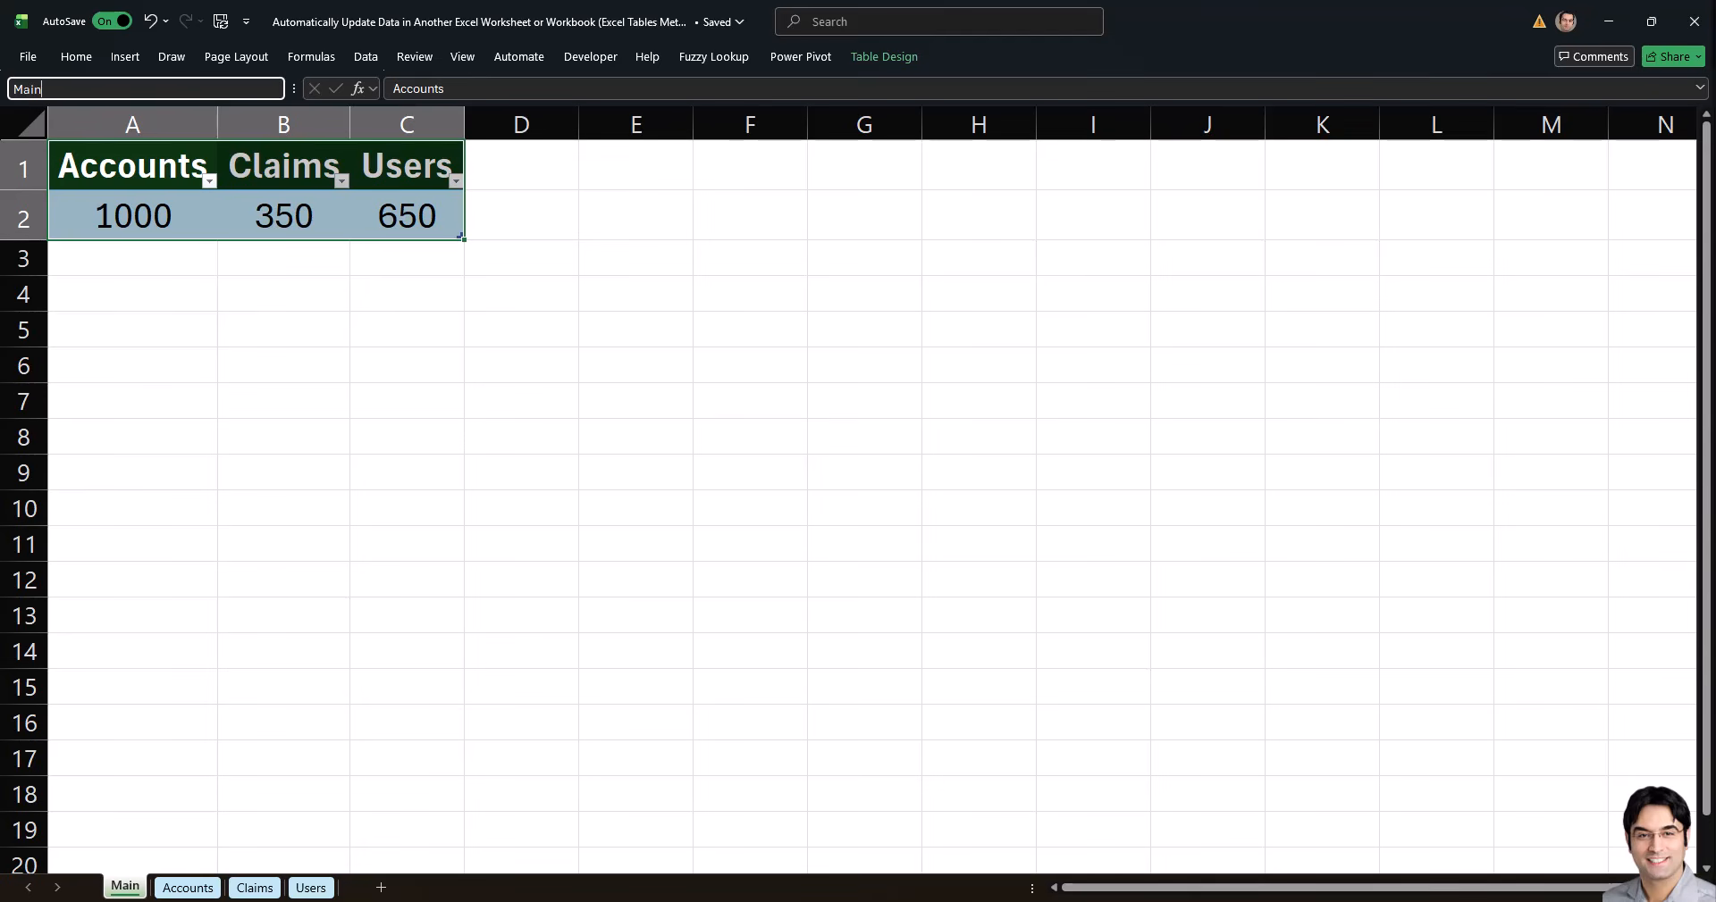
key(Return)
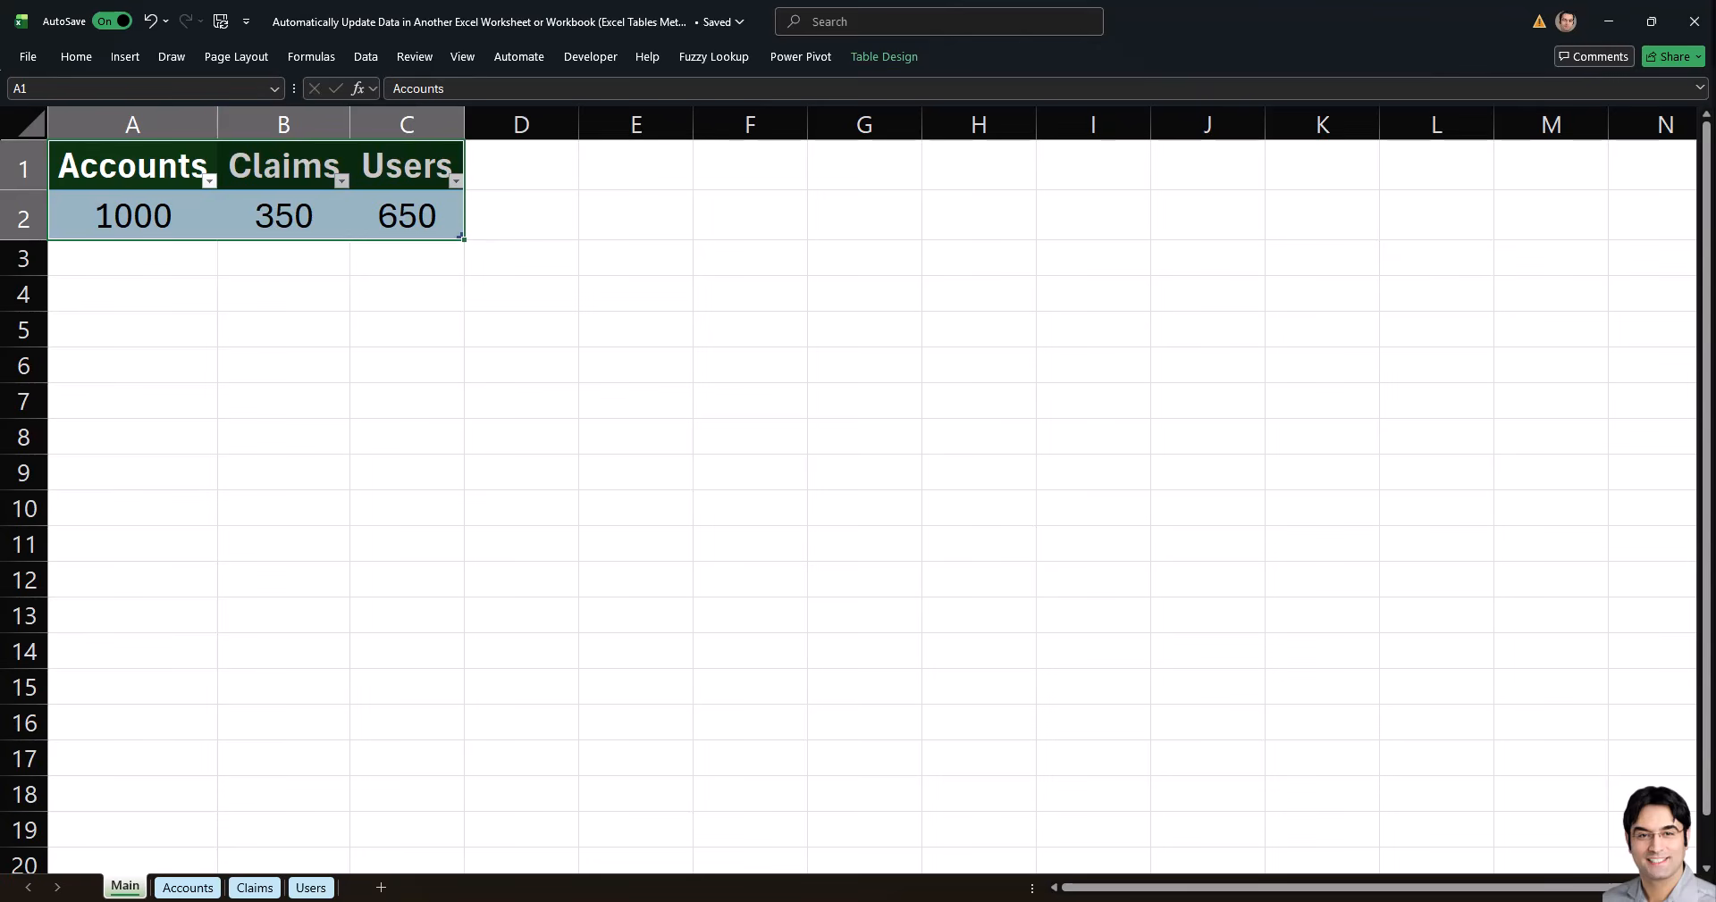
click(407, 294)
click(274, 89)
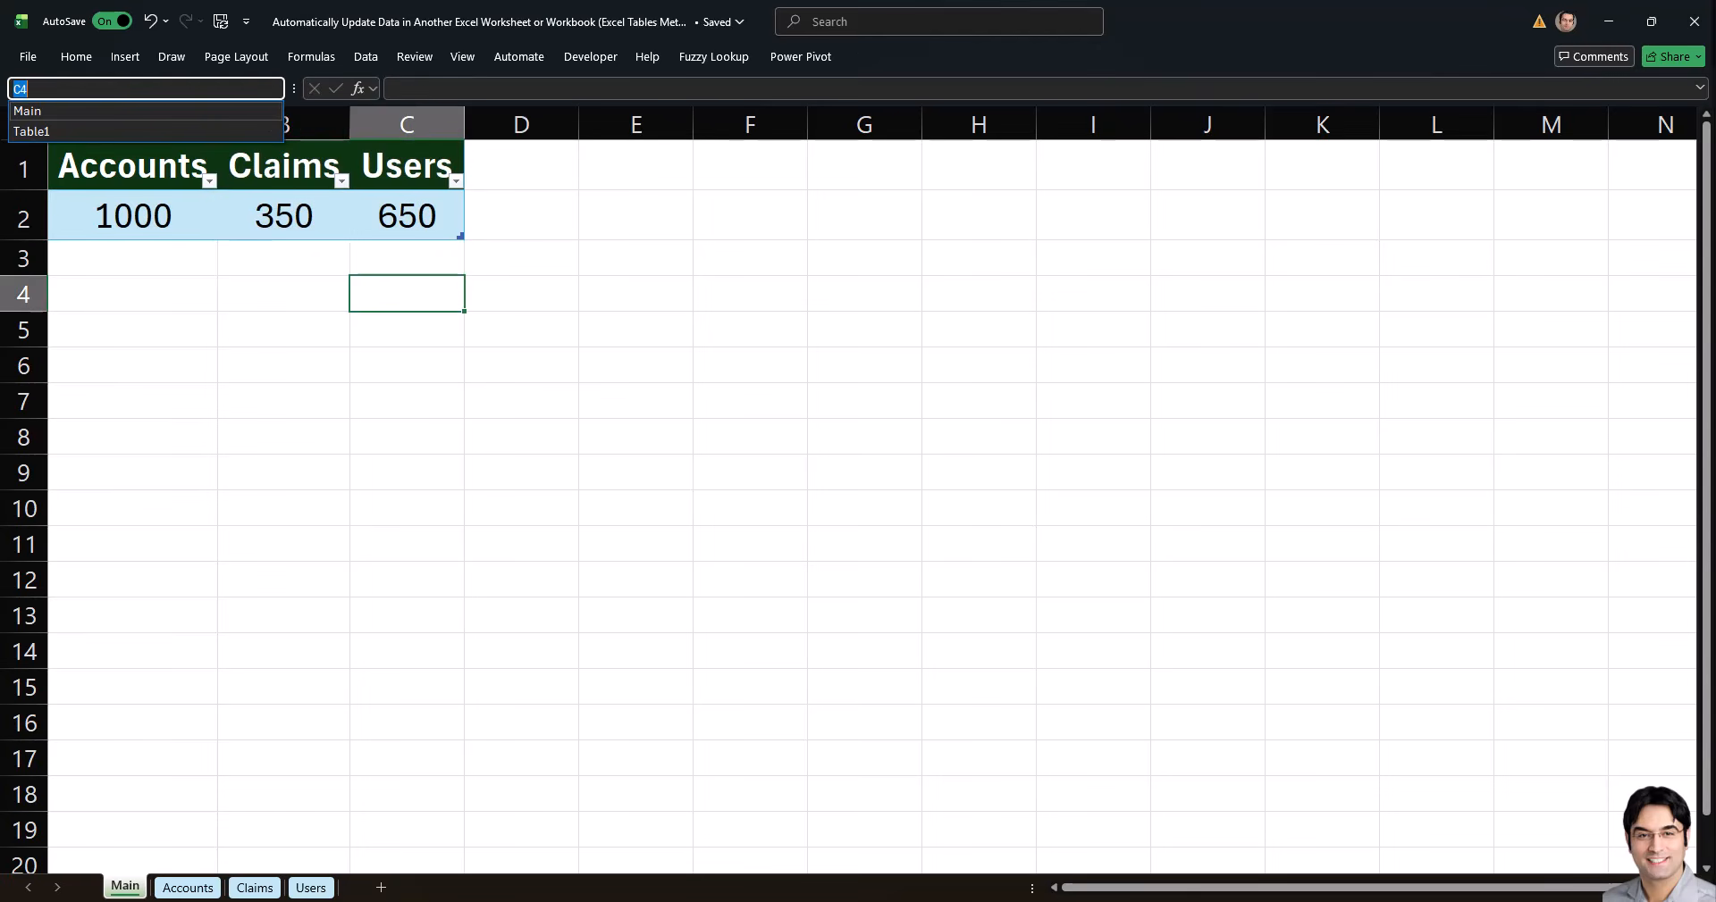
click(28, 111)
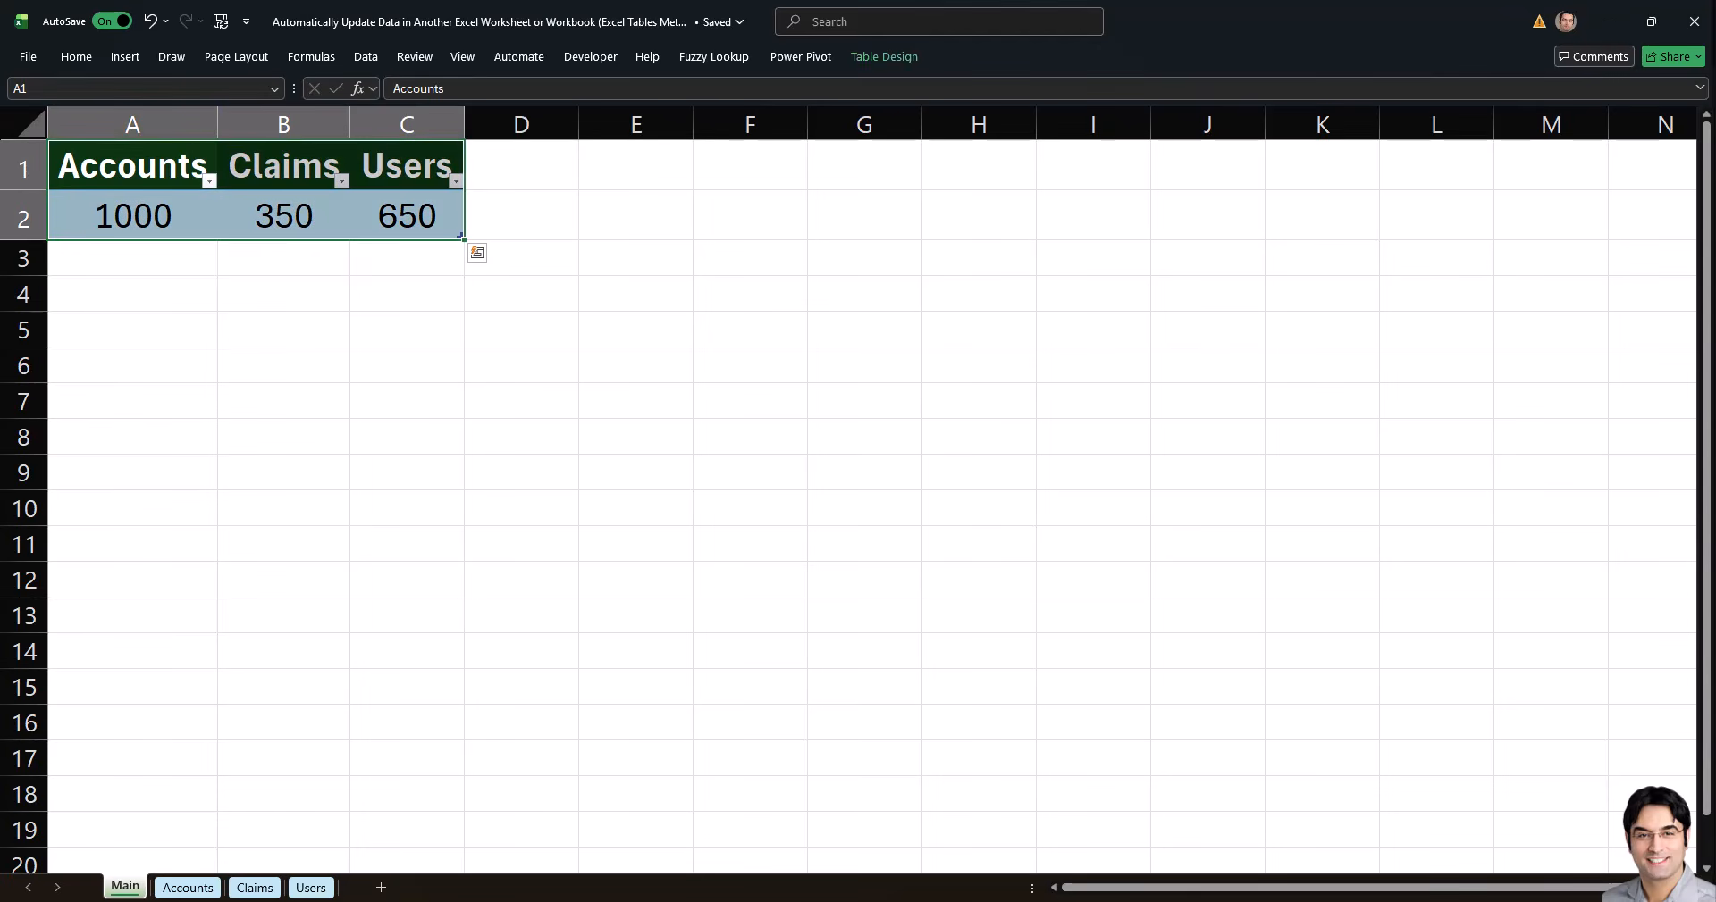
click(635, 258)
click(749, 294)
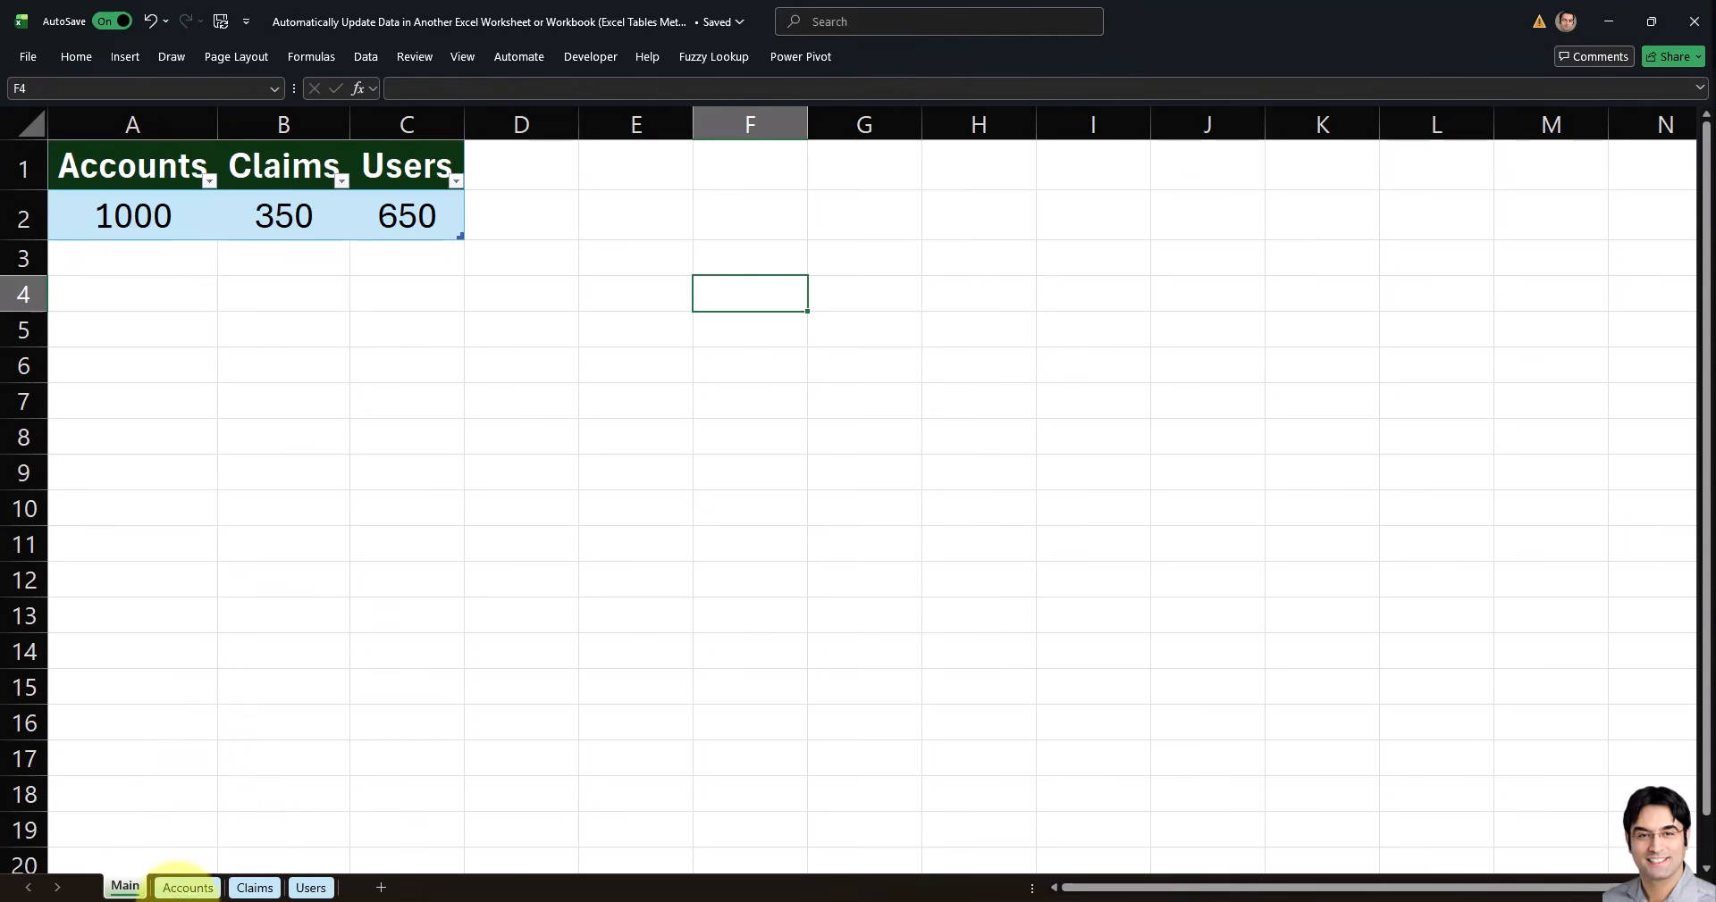
Enter =INDEX(Main,,1) in cell A1 of the Accounts sheet to pull in the first column of the Main range
click(188, 887)
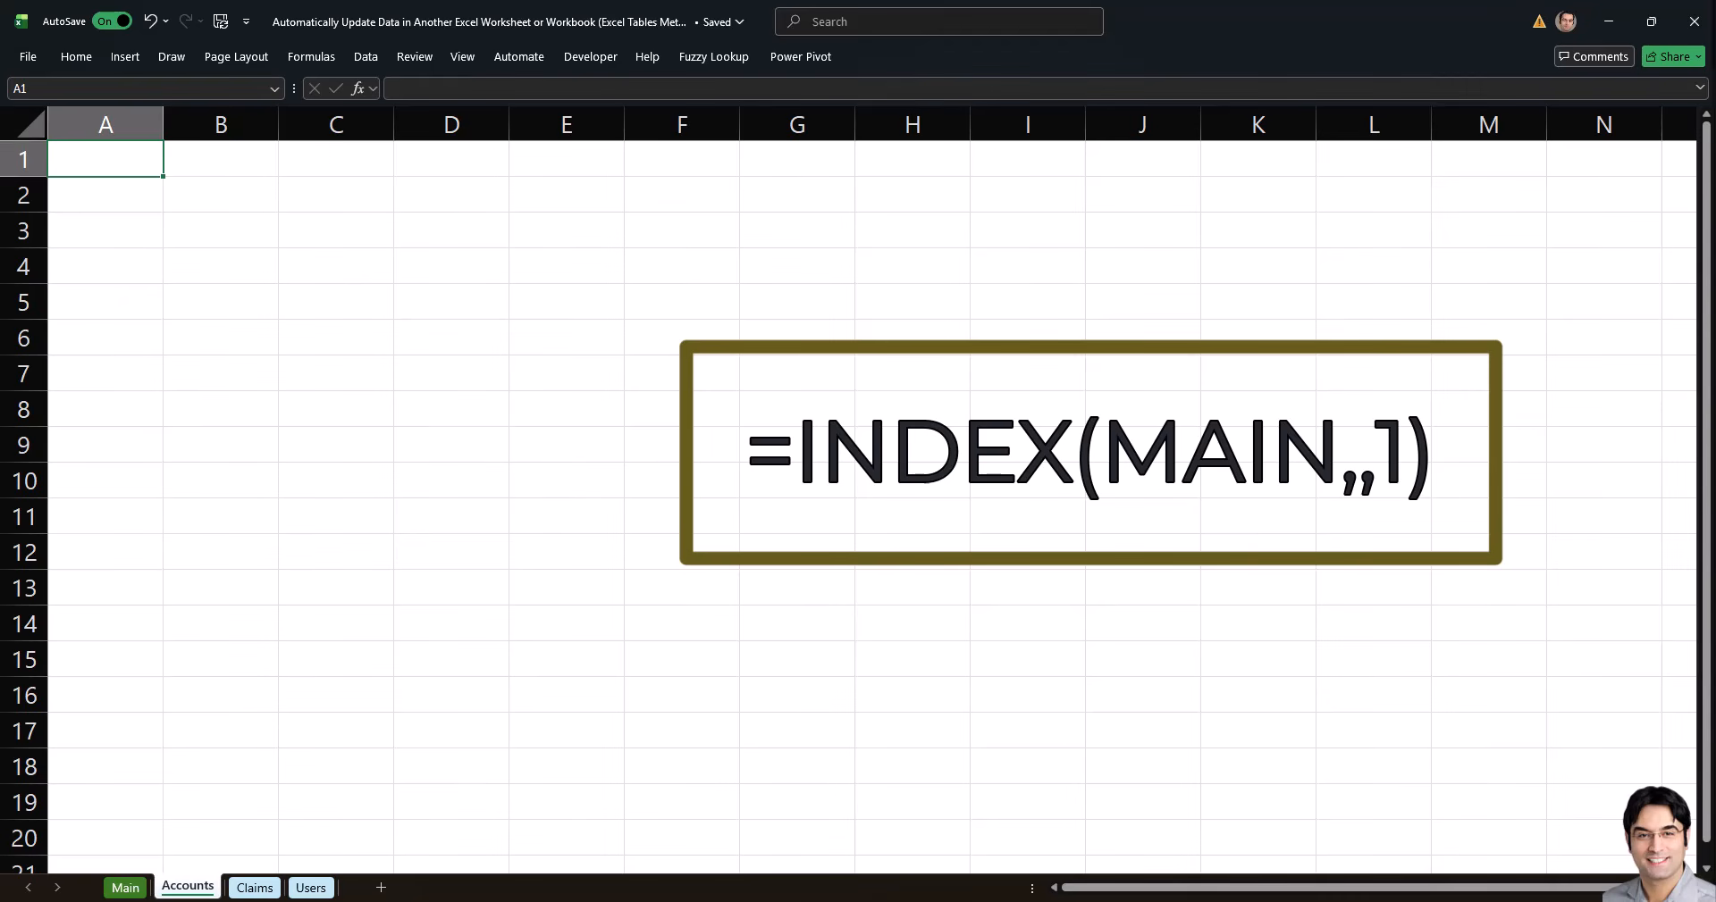
text(=index()
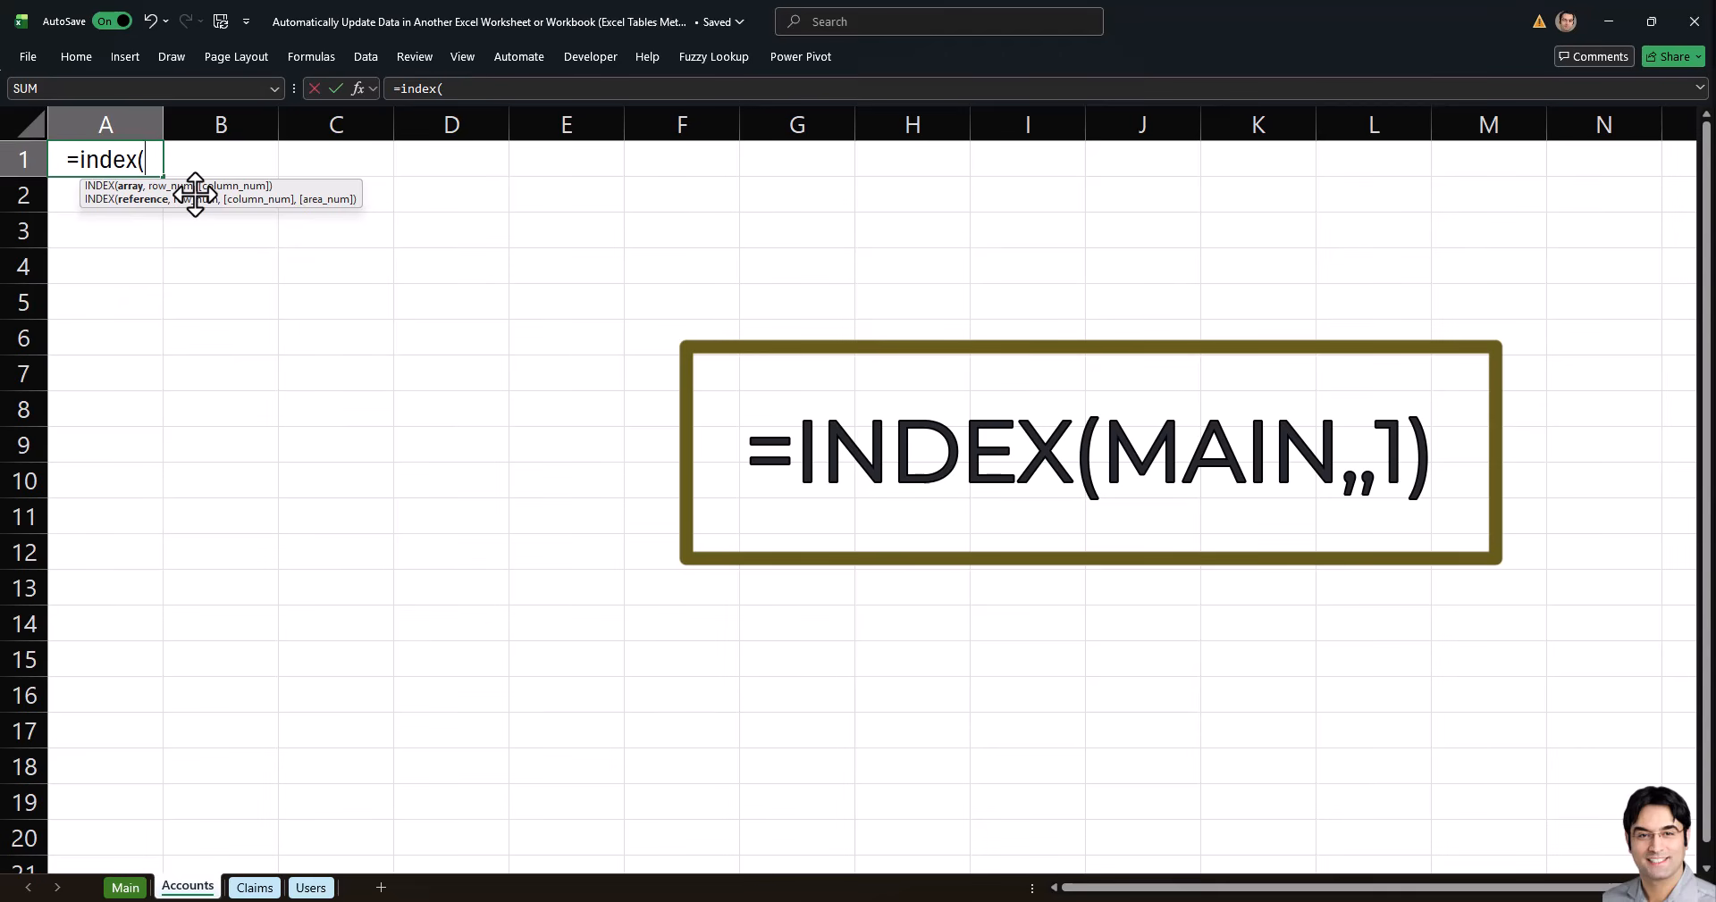
text(Main)
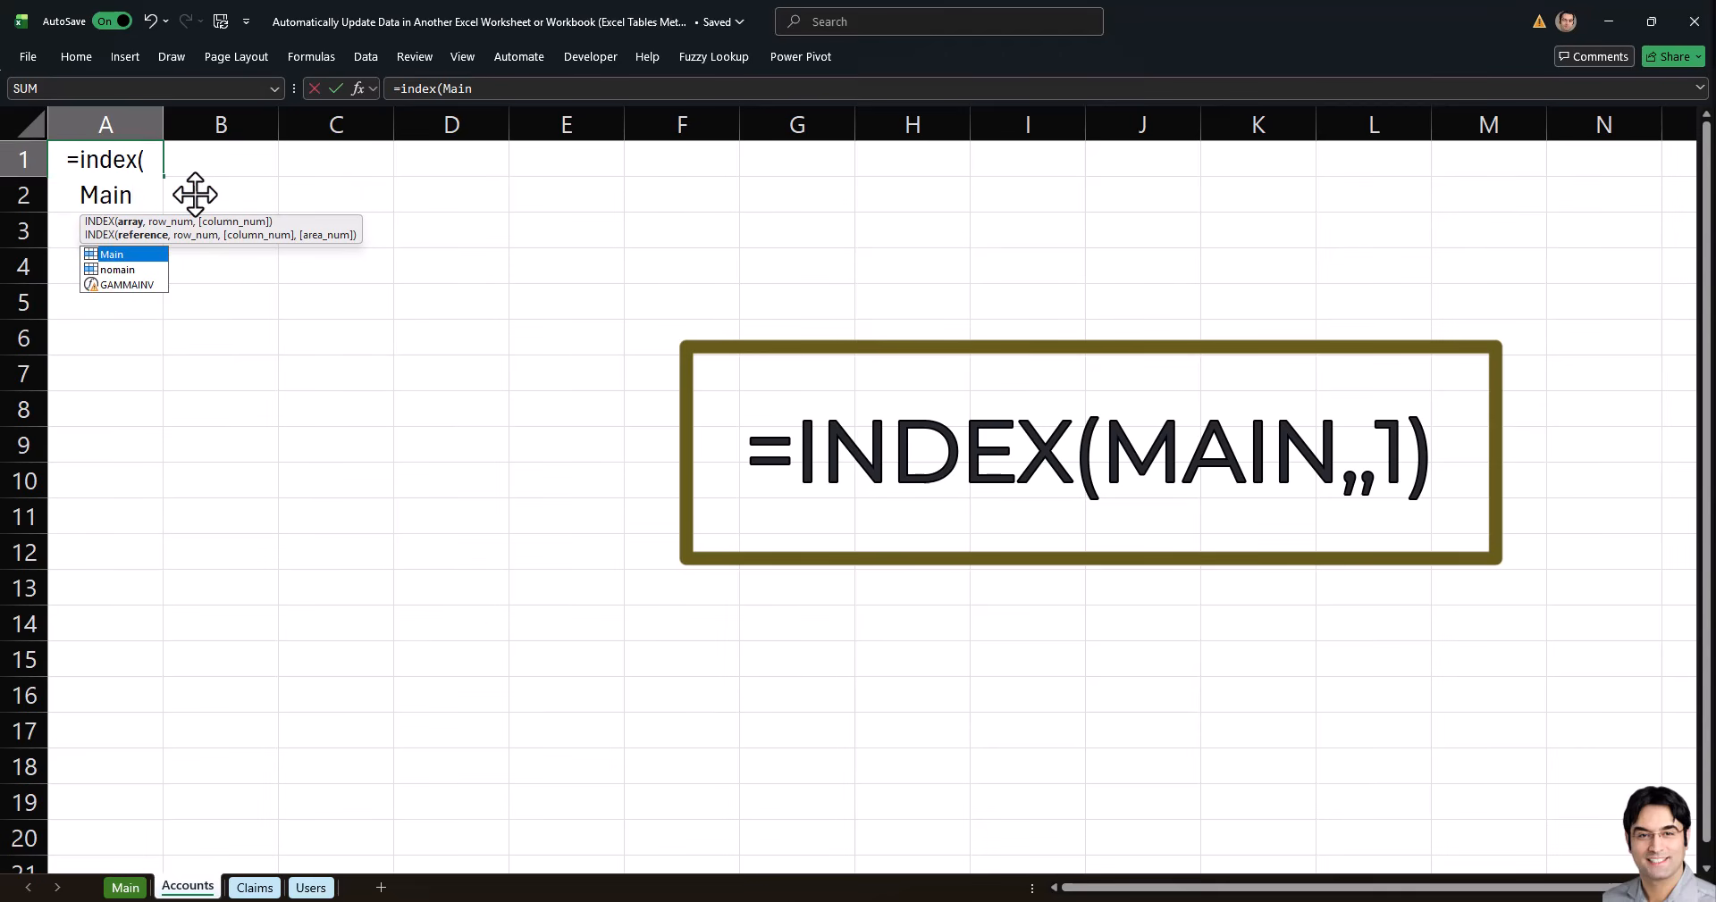
text(,)
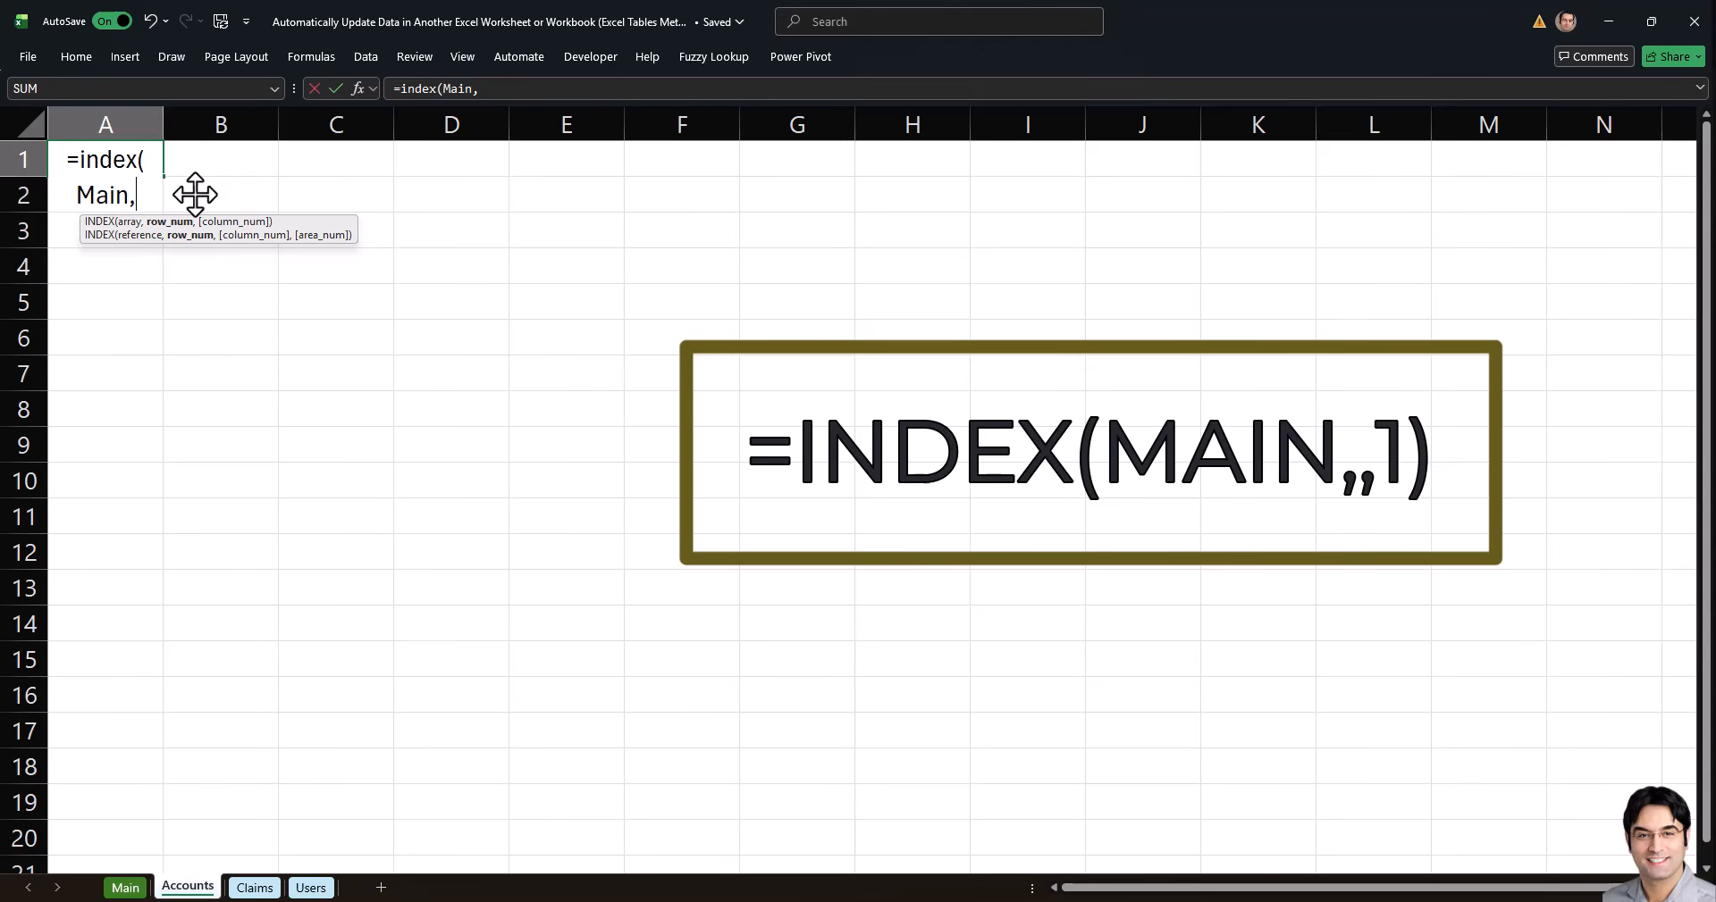
text(,)
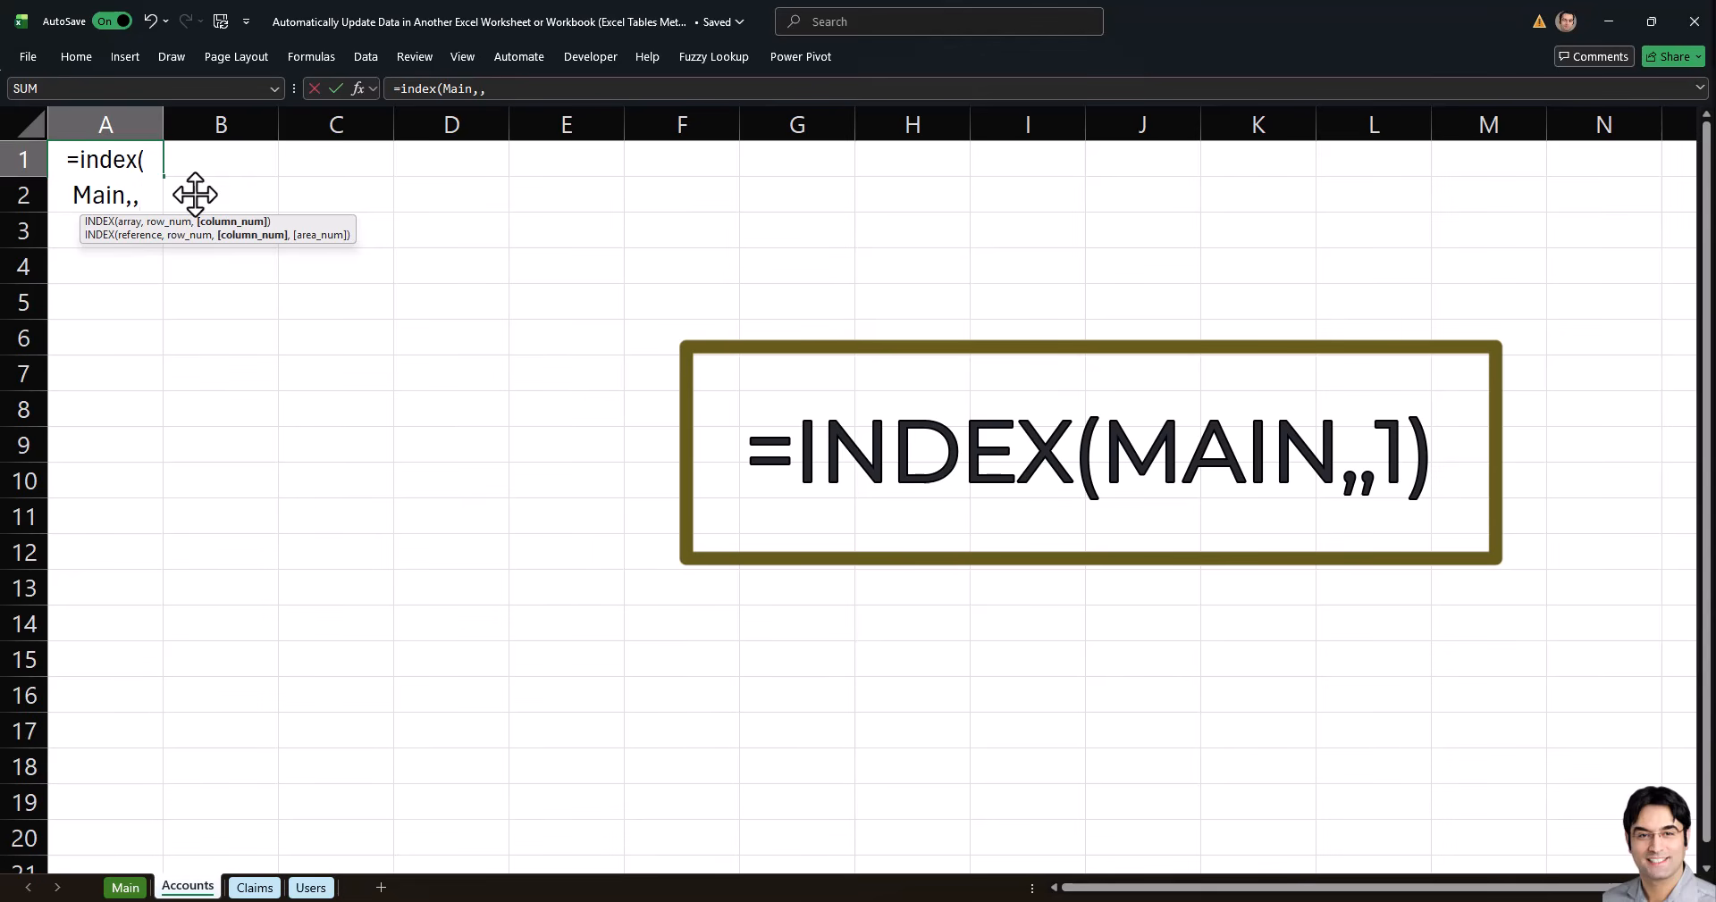
text(1)
key(Return)
Compare the Accounts sheet with the Main table and examine the arguments of the INDEX formula in A1
click(125, 887)
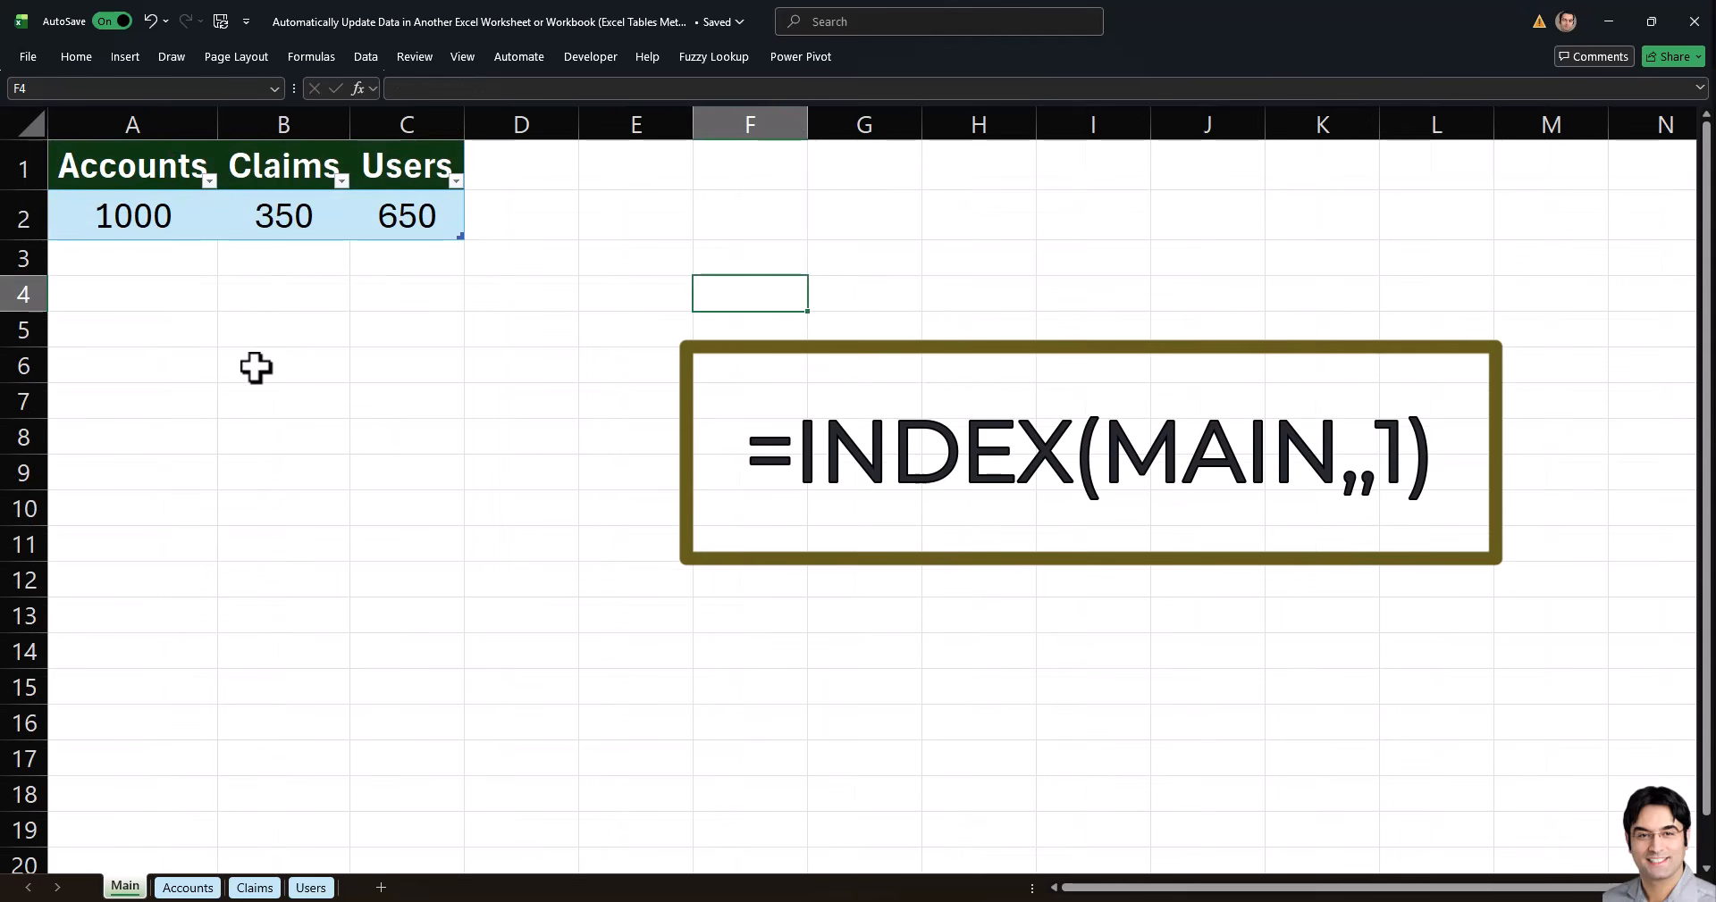
click(190, 888)
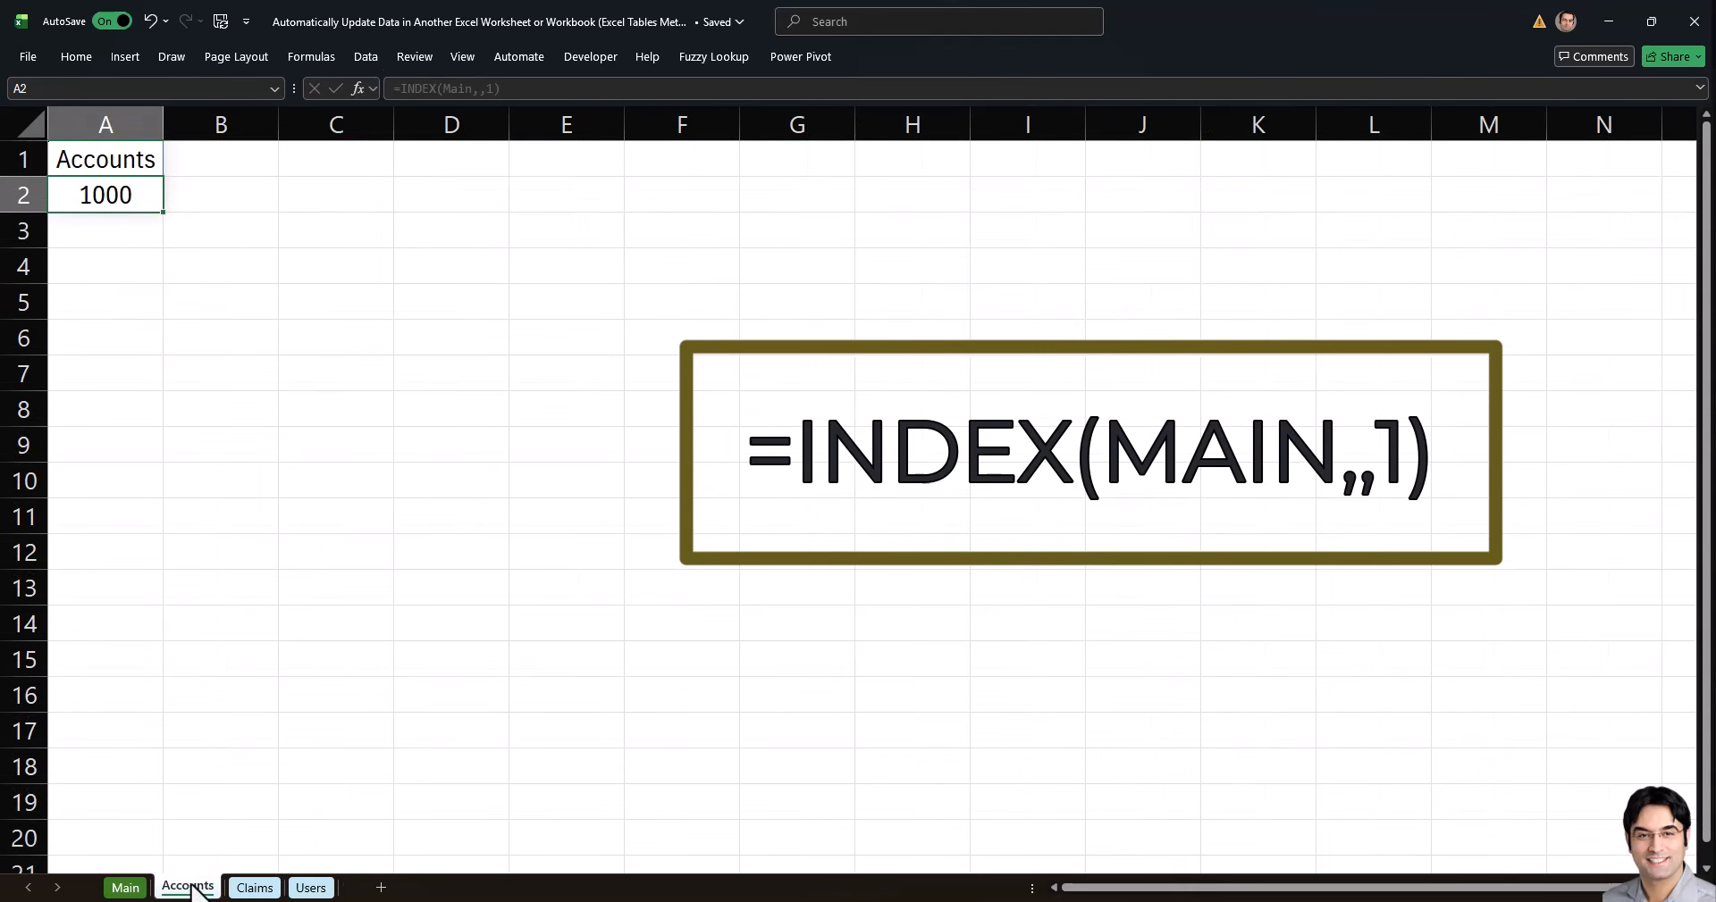
click(130, 159)
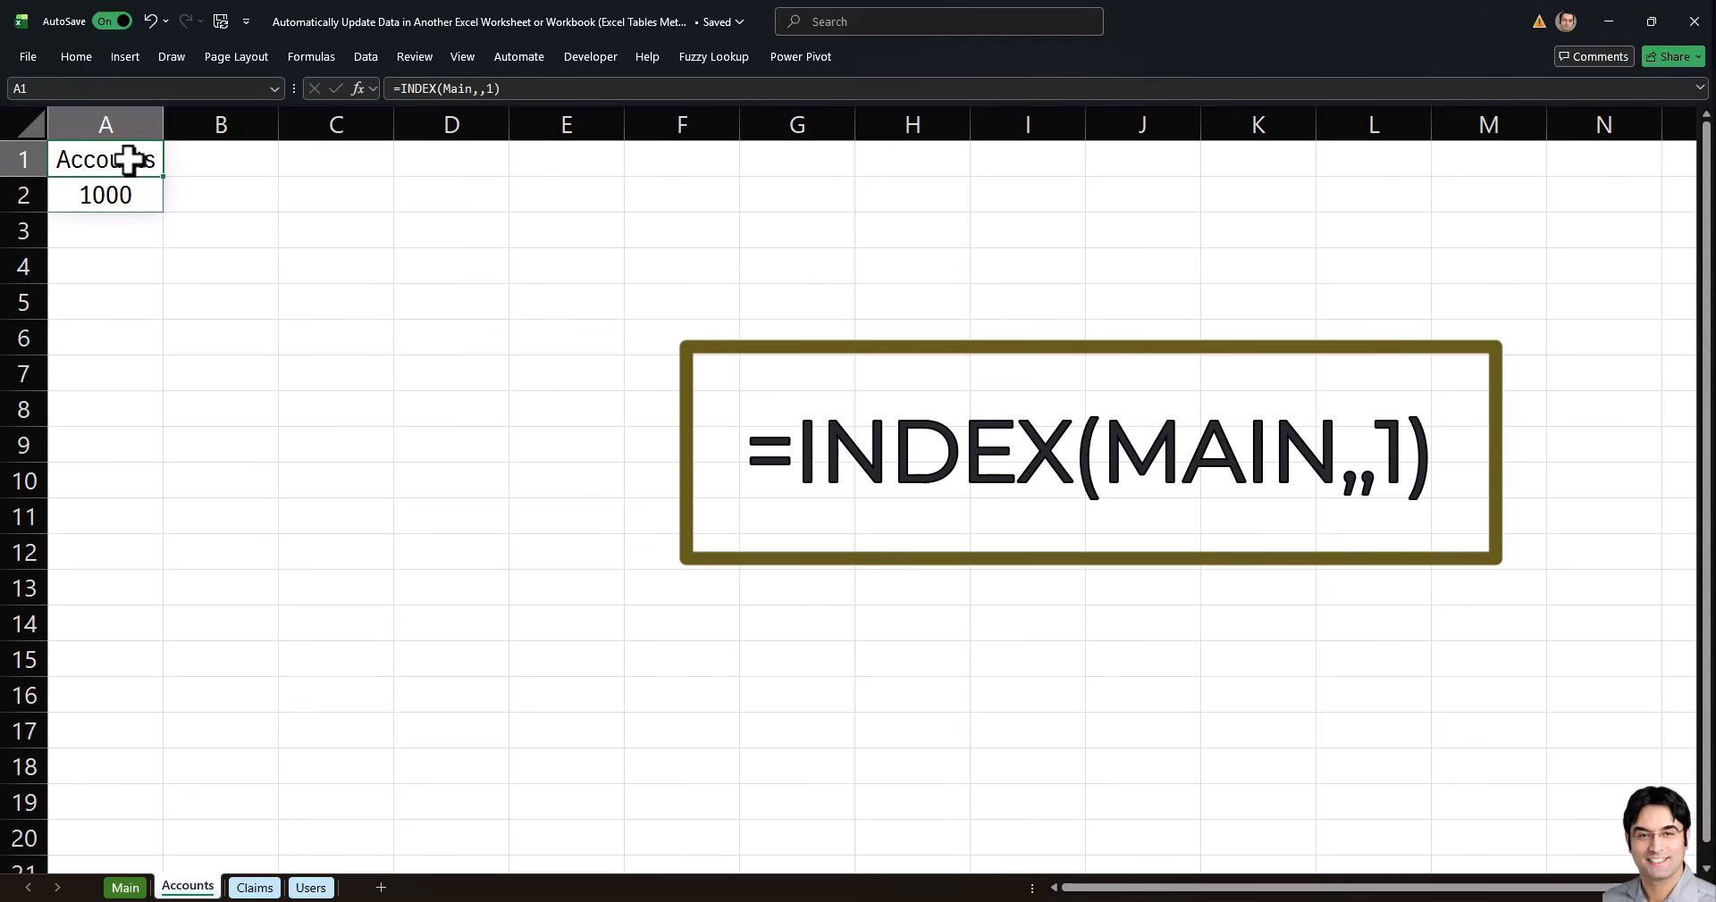
click(414, 89)
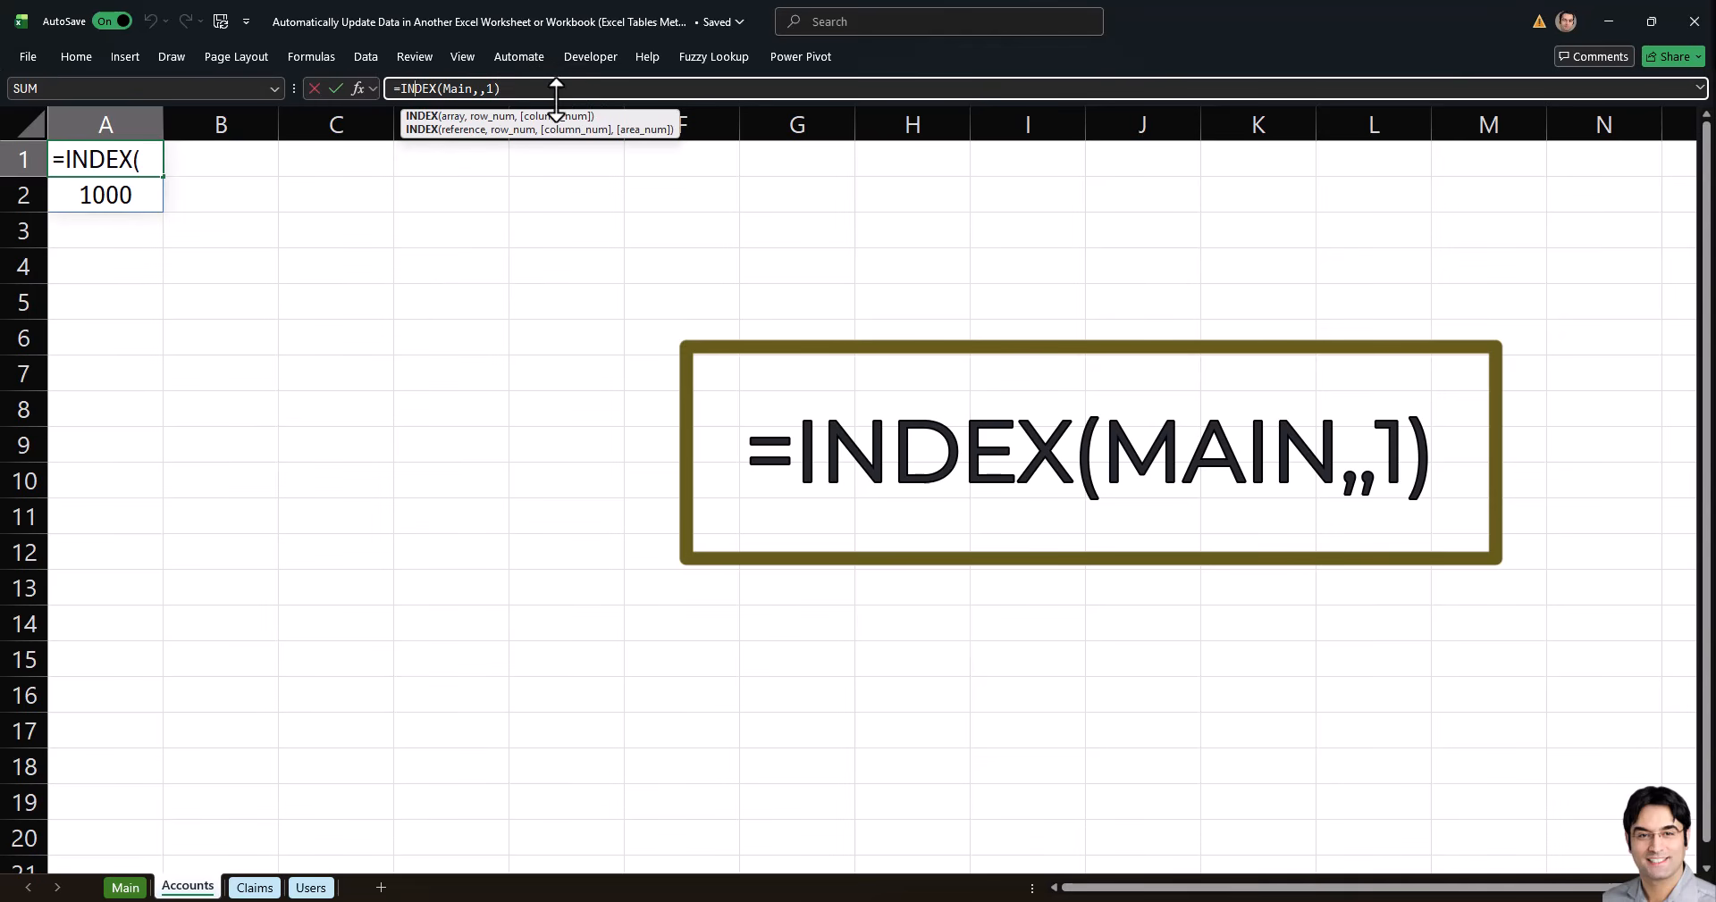
click(518, 87)
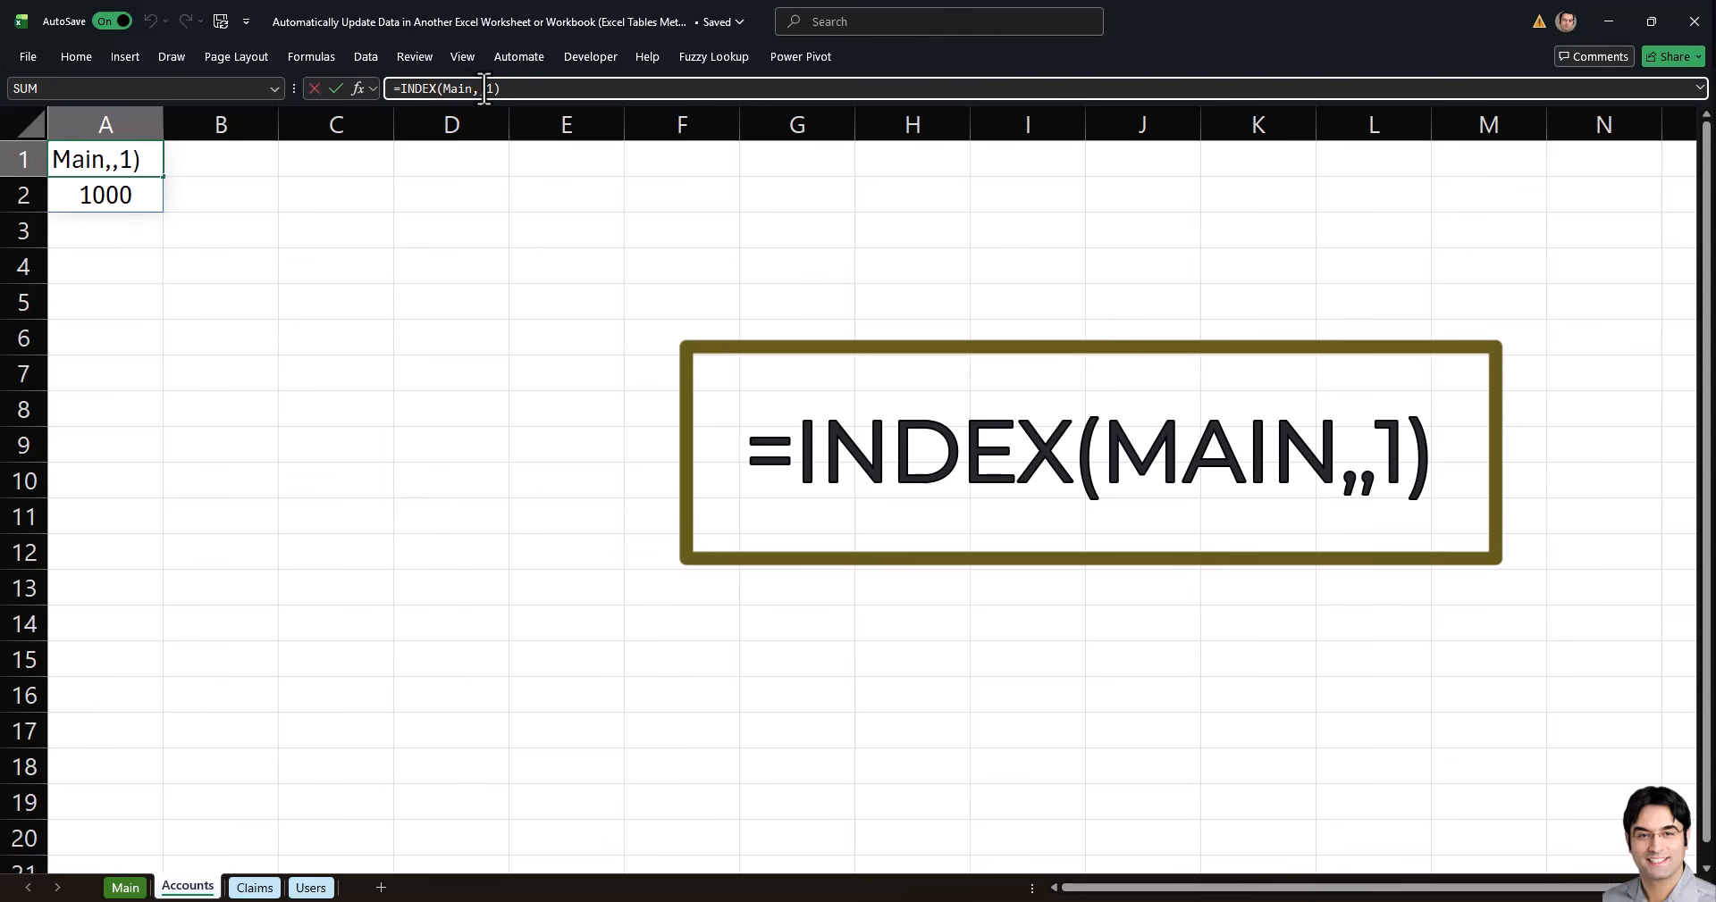
click(480, 88)
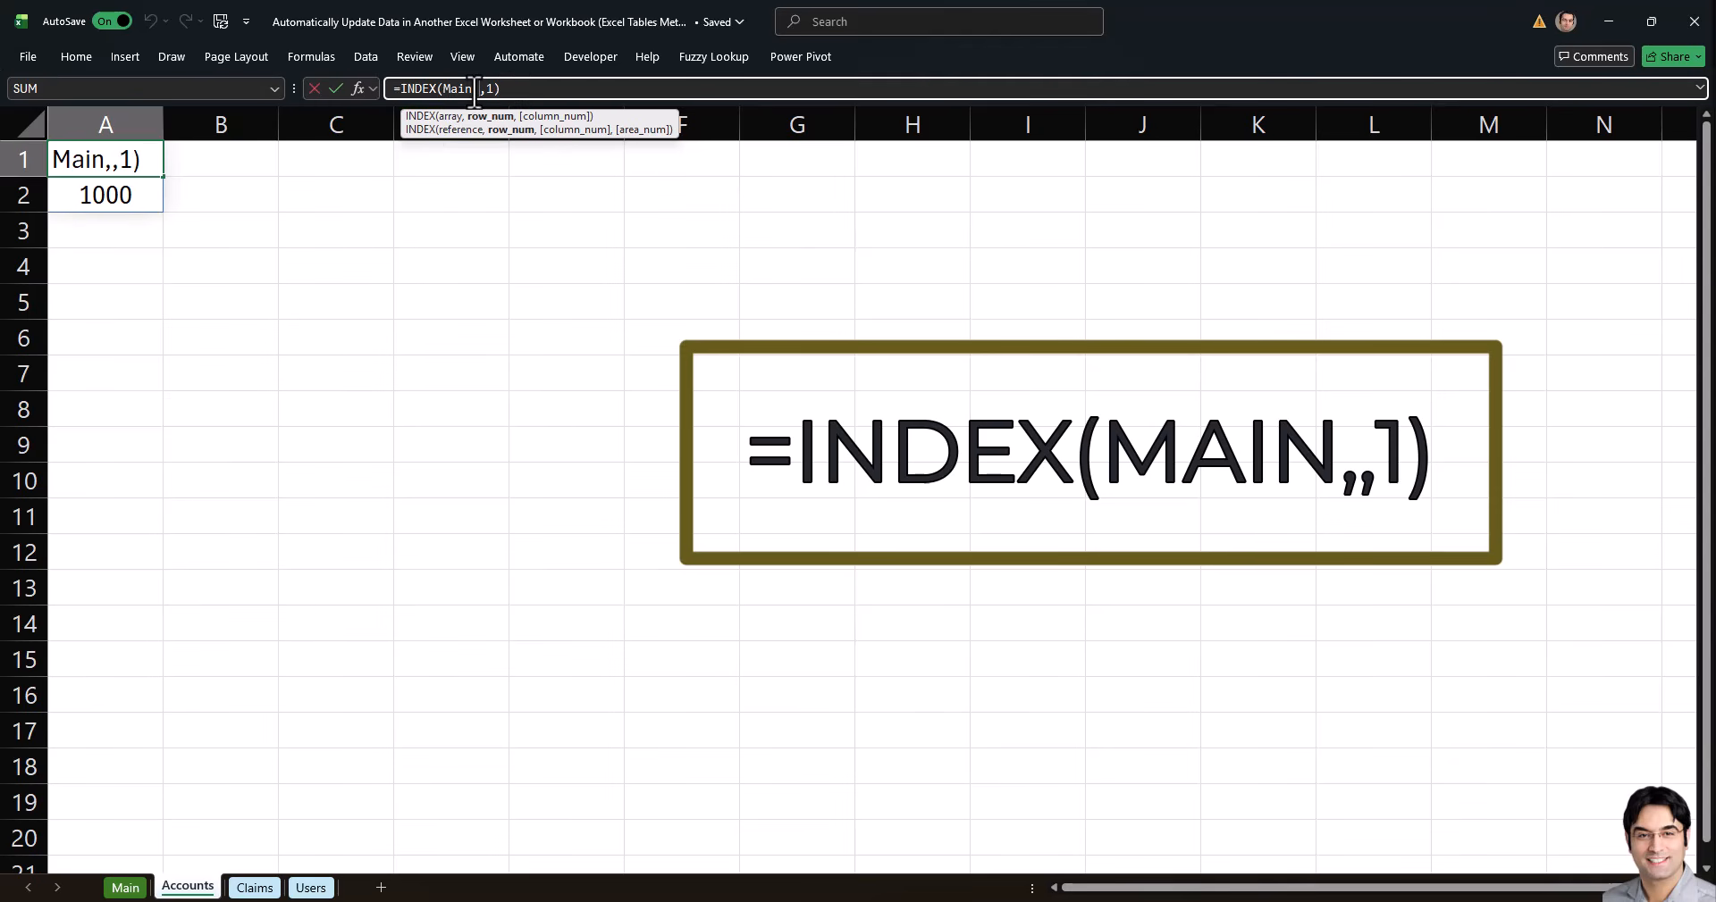
key(Return)
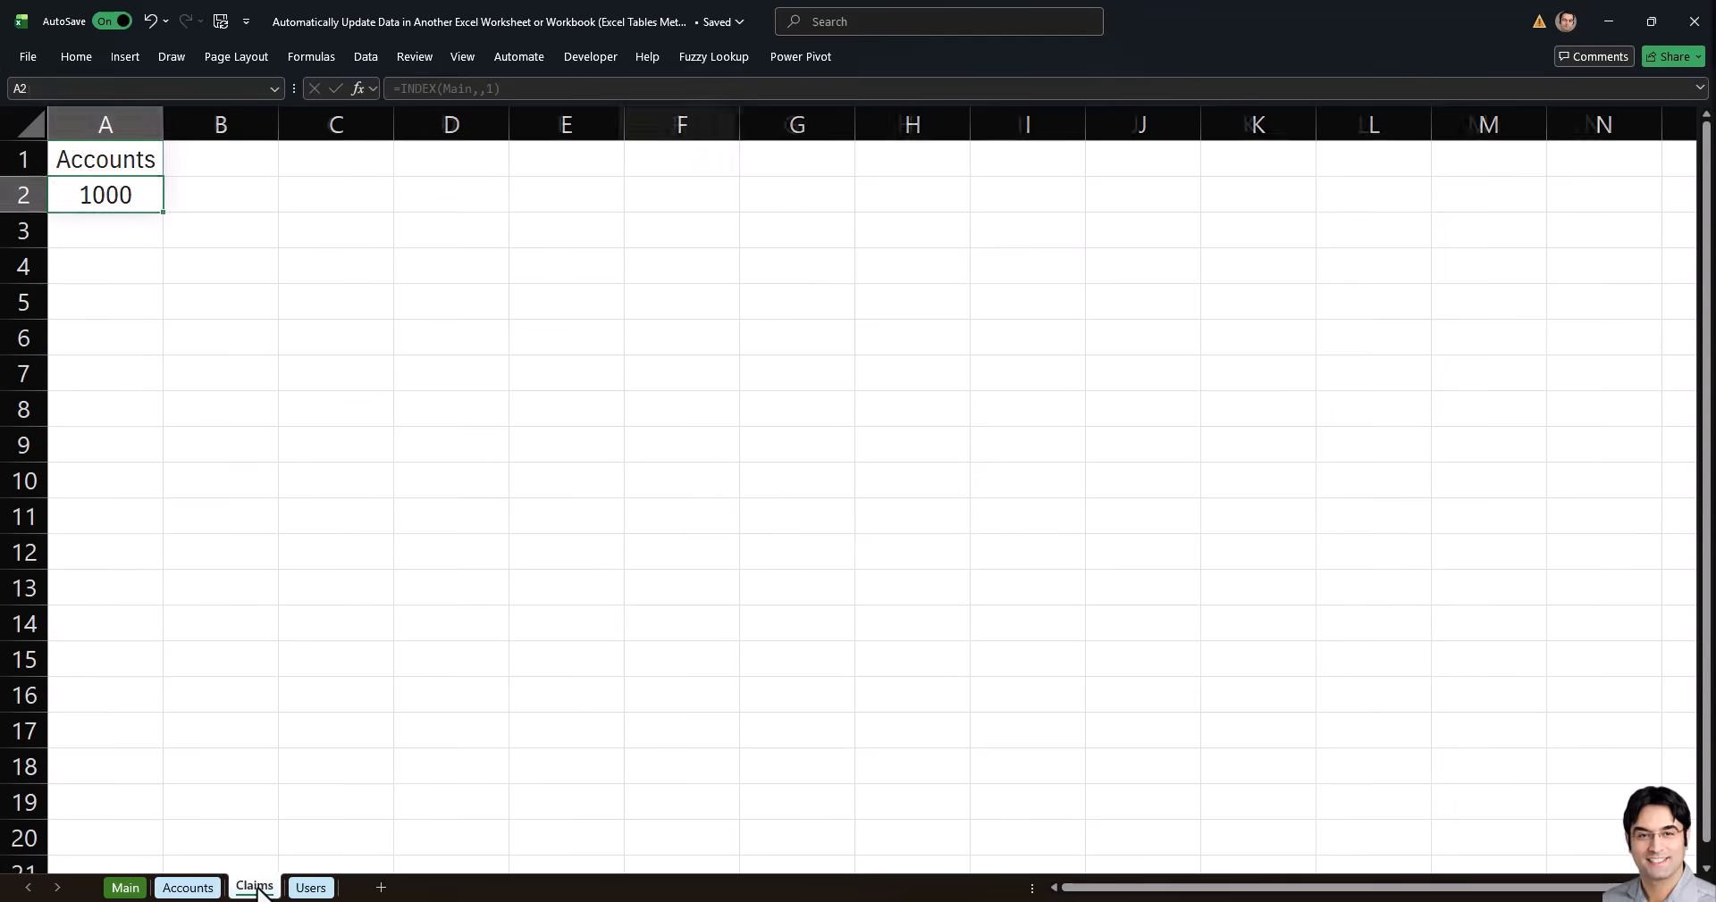
Enter =INDEX(Main,,2) in cell A1 of the Claims sheet to pull in the second column of the Main range
click(255, 888)
click(123, 161)
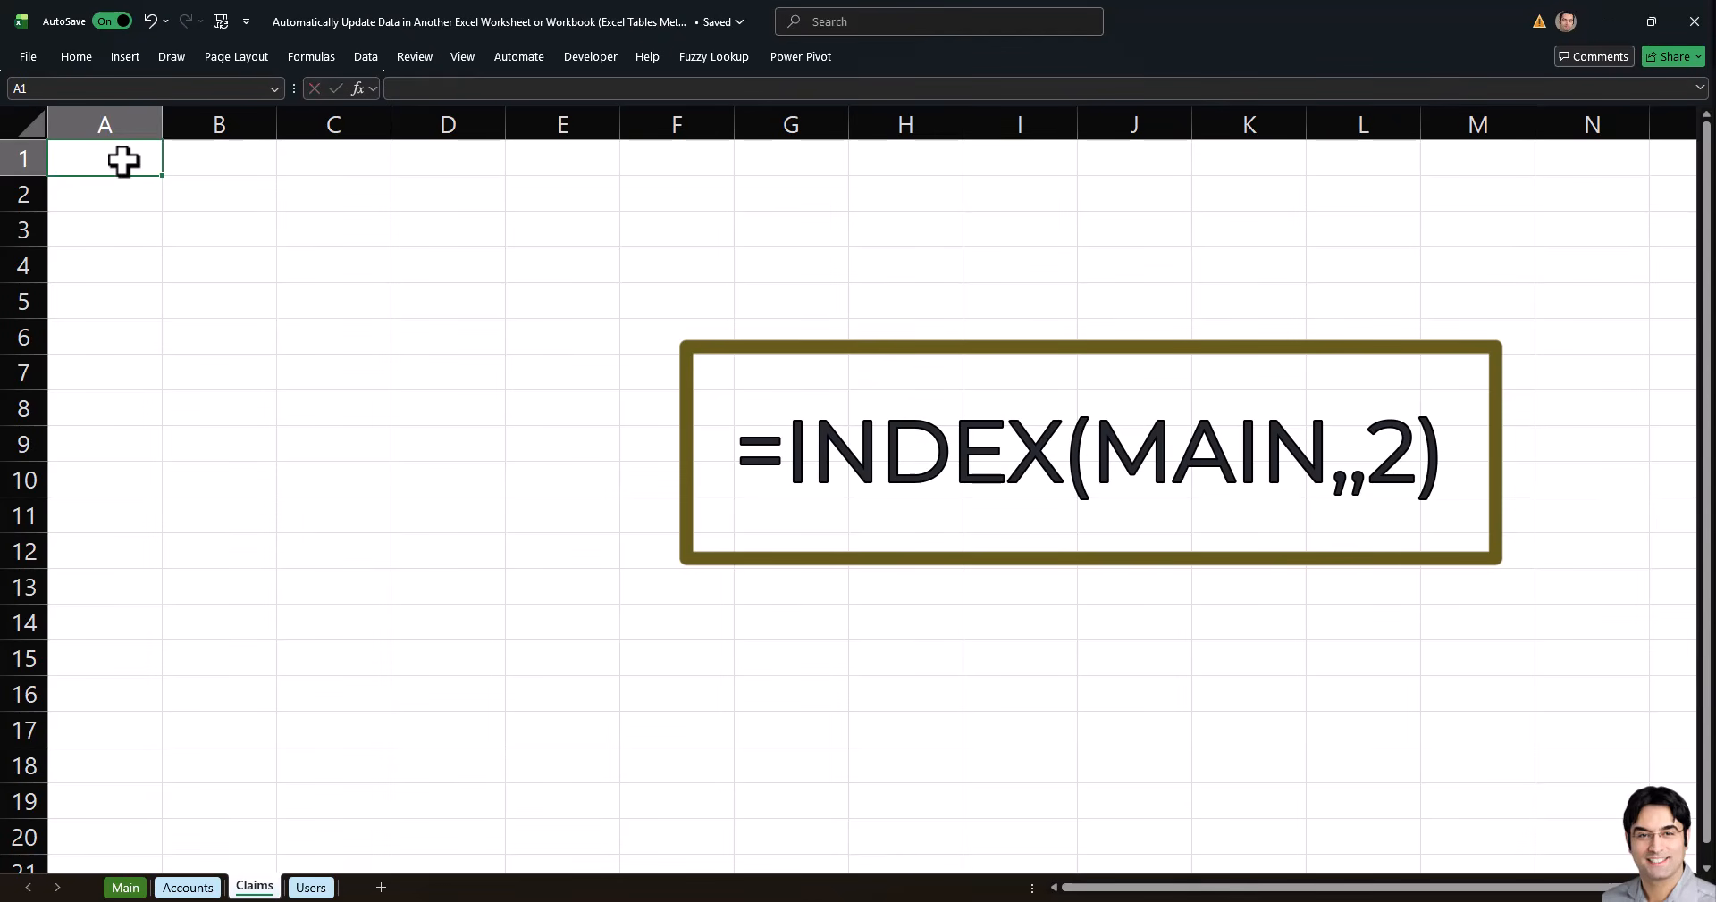
double_click(132, 165)
text(=index()
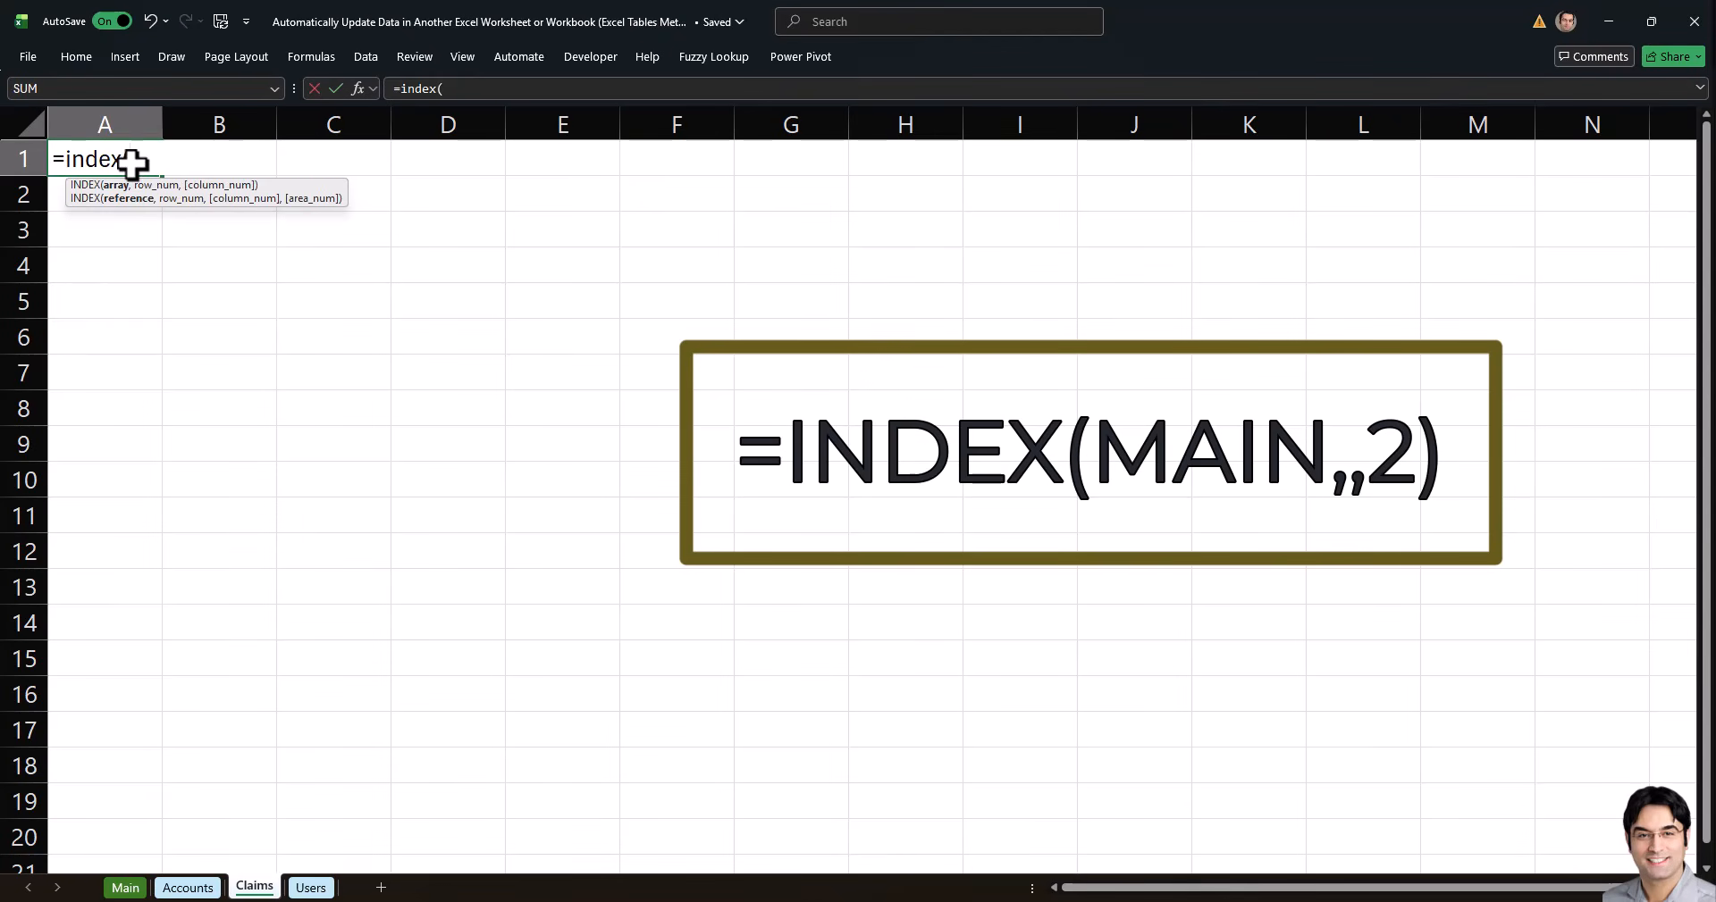
text(Main,)
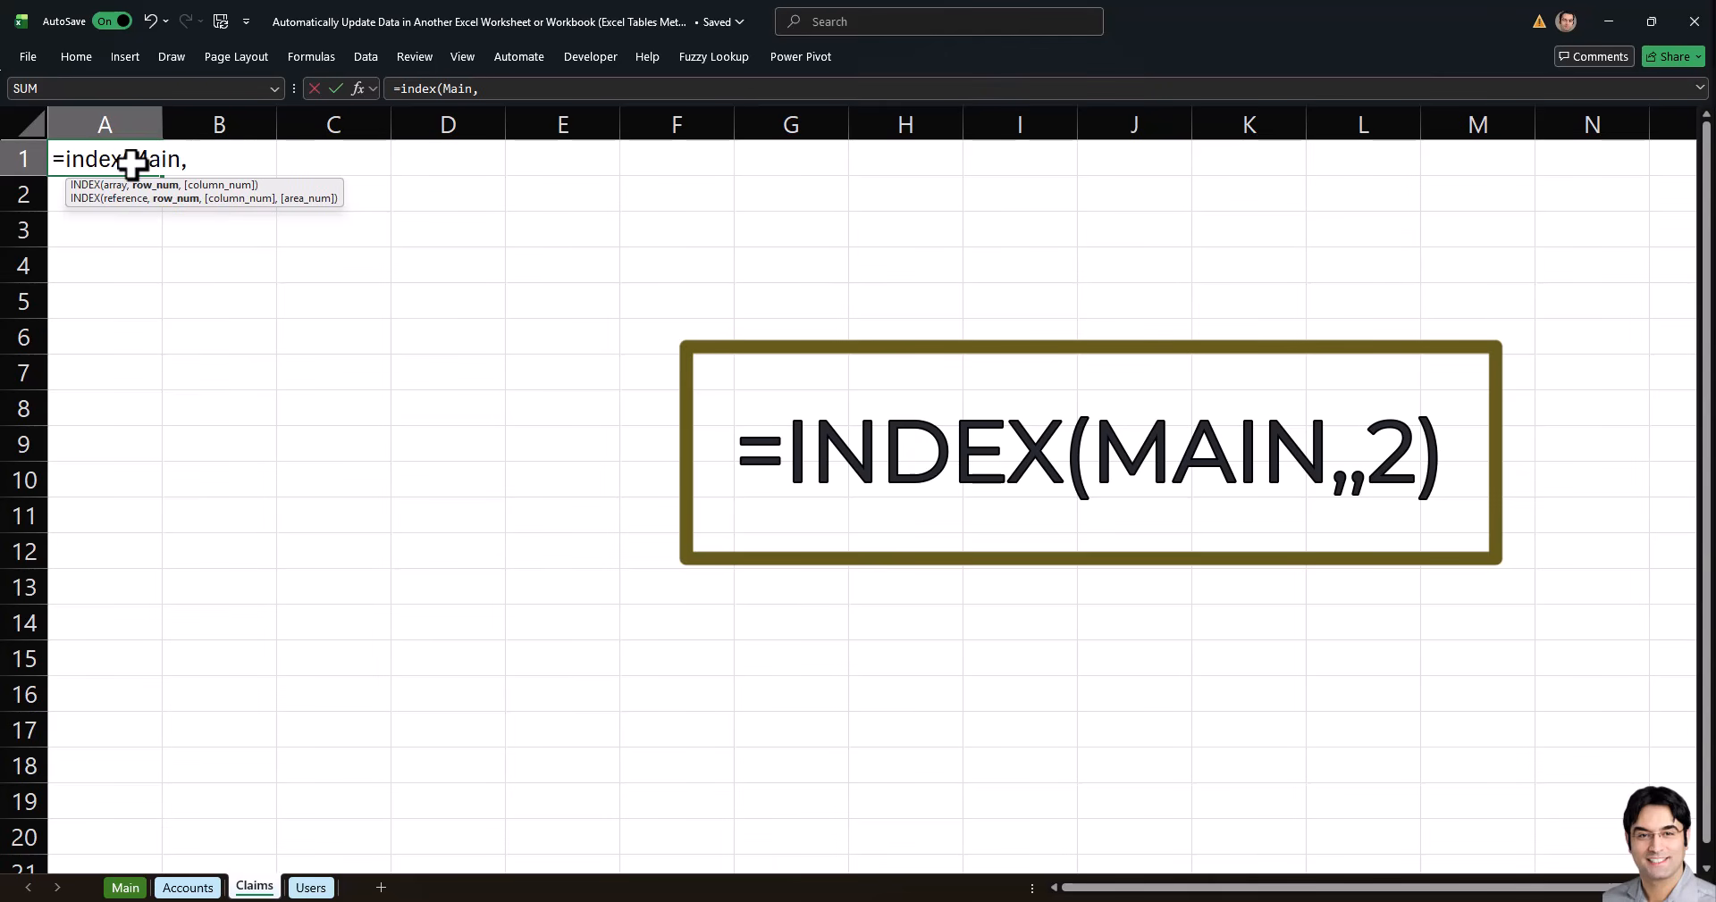
text(,2)
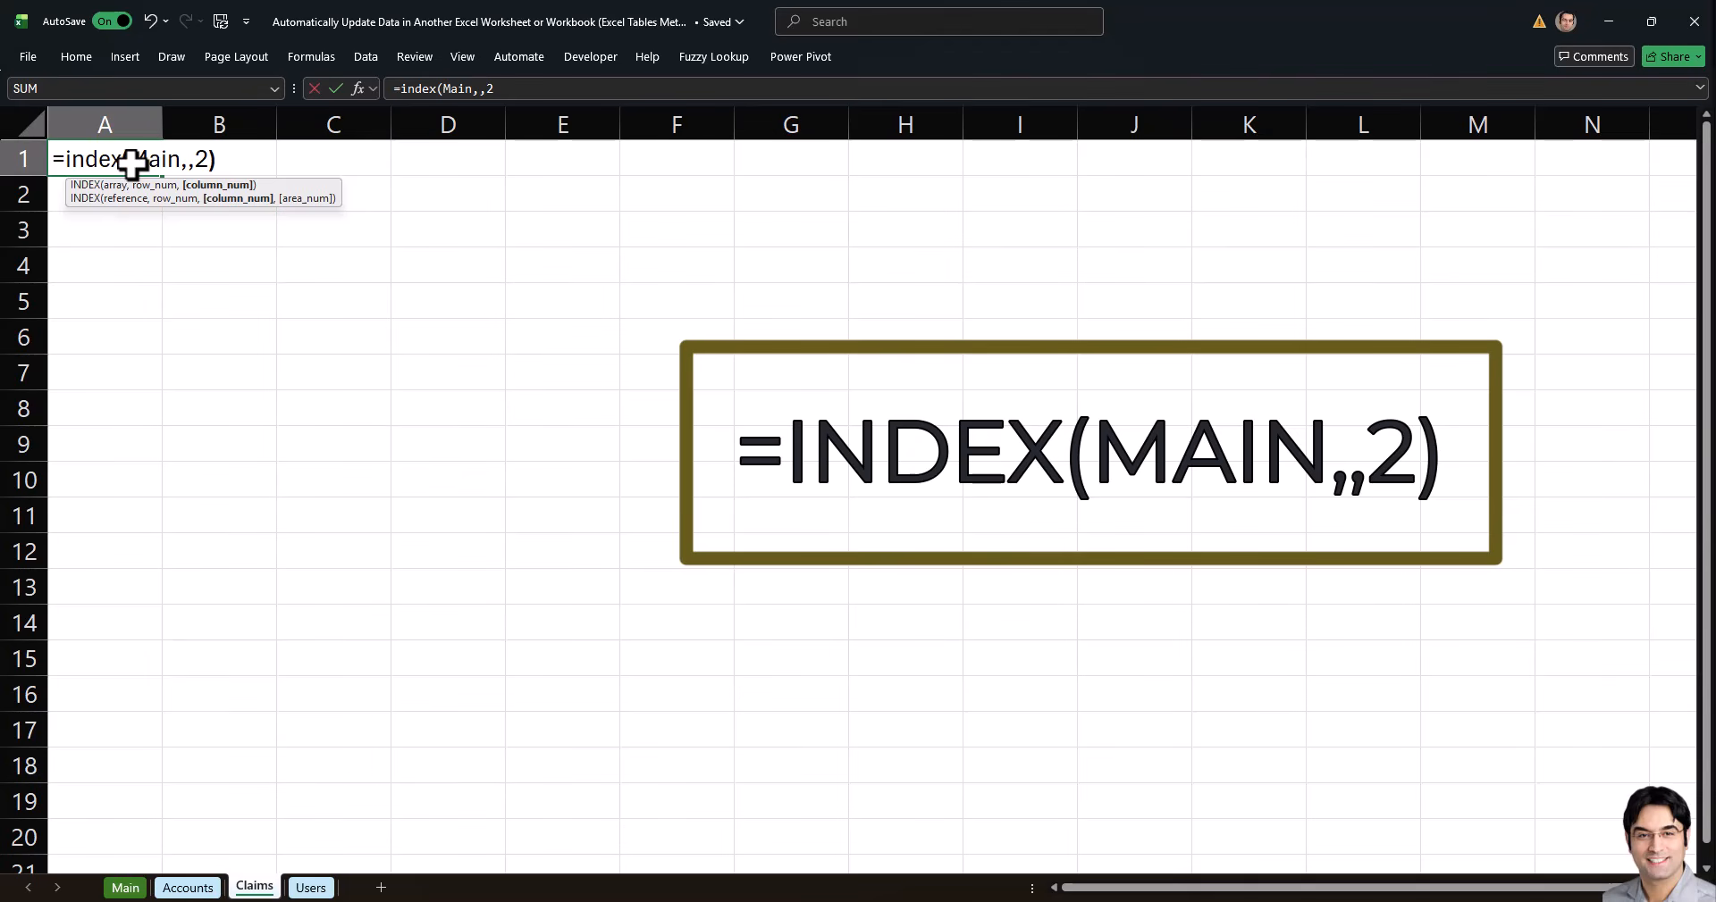
key(Return)
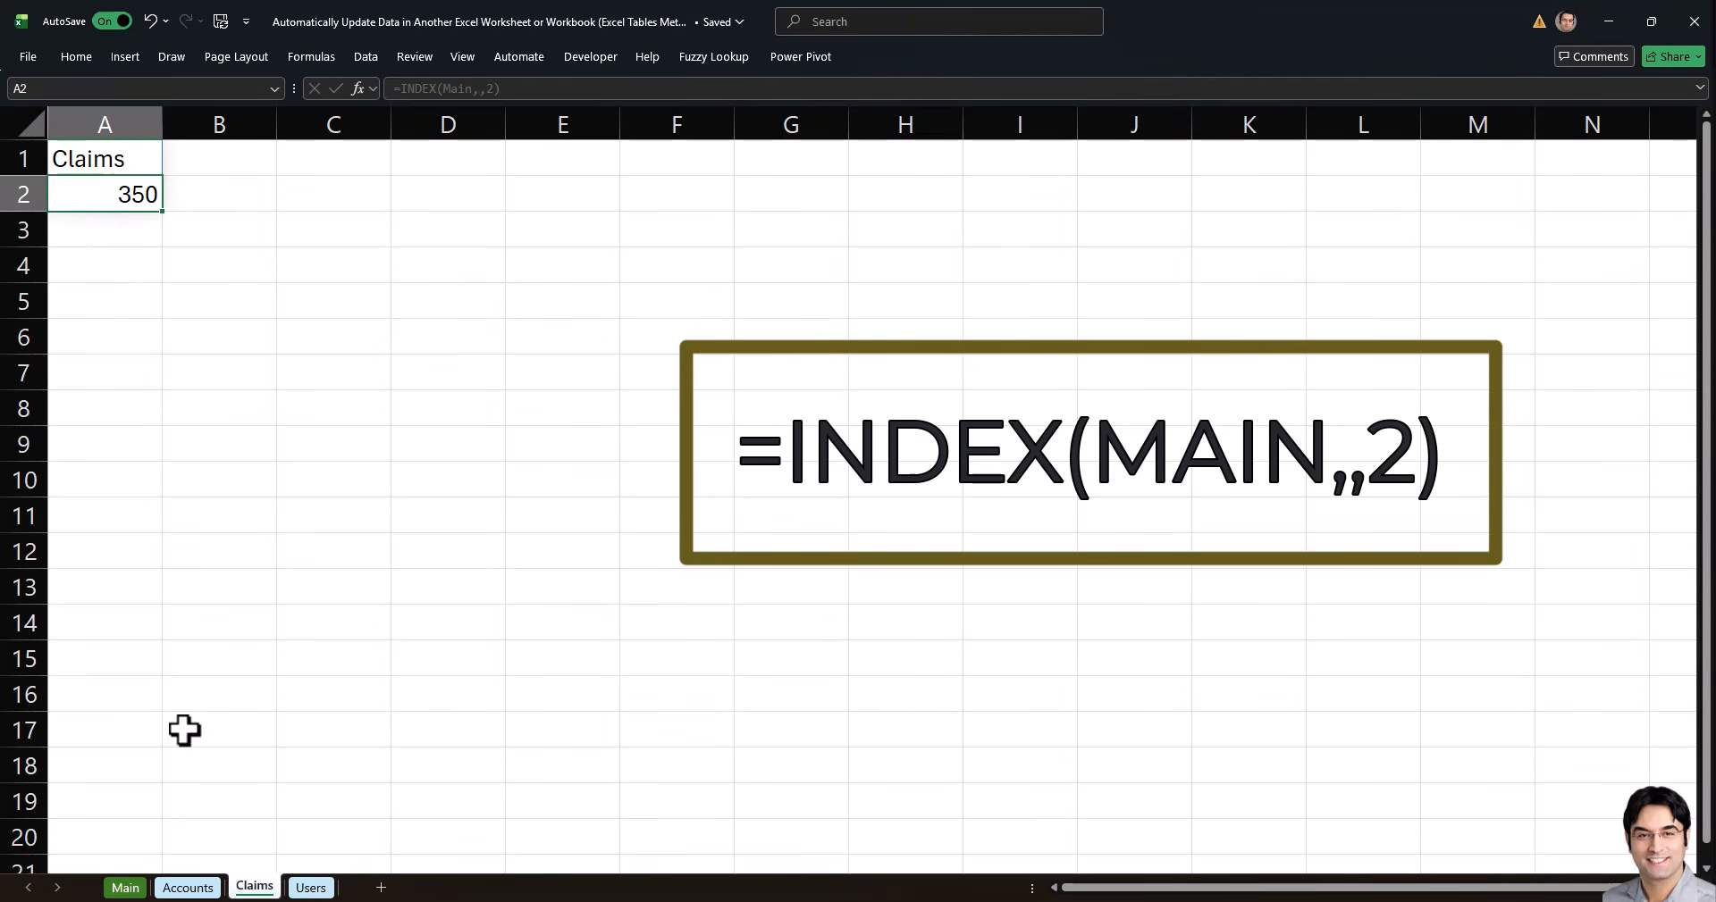
Enter =INDEX(Main,,3) in cell A1 of the Users sheet to pull in the third column of the Main range
click(313, 889)
click(95, 154)
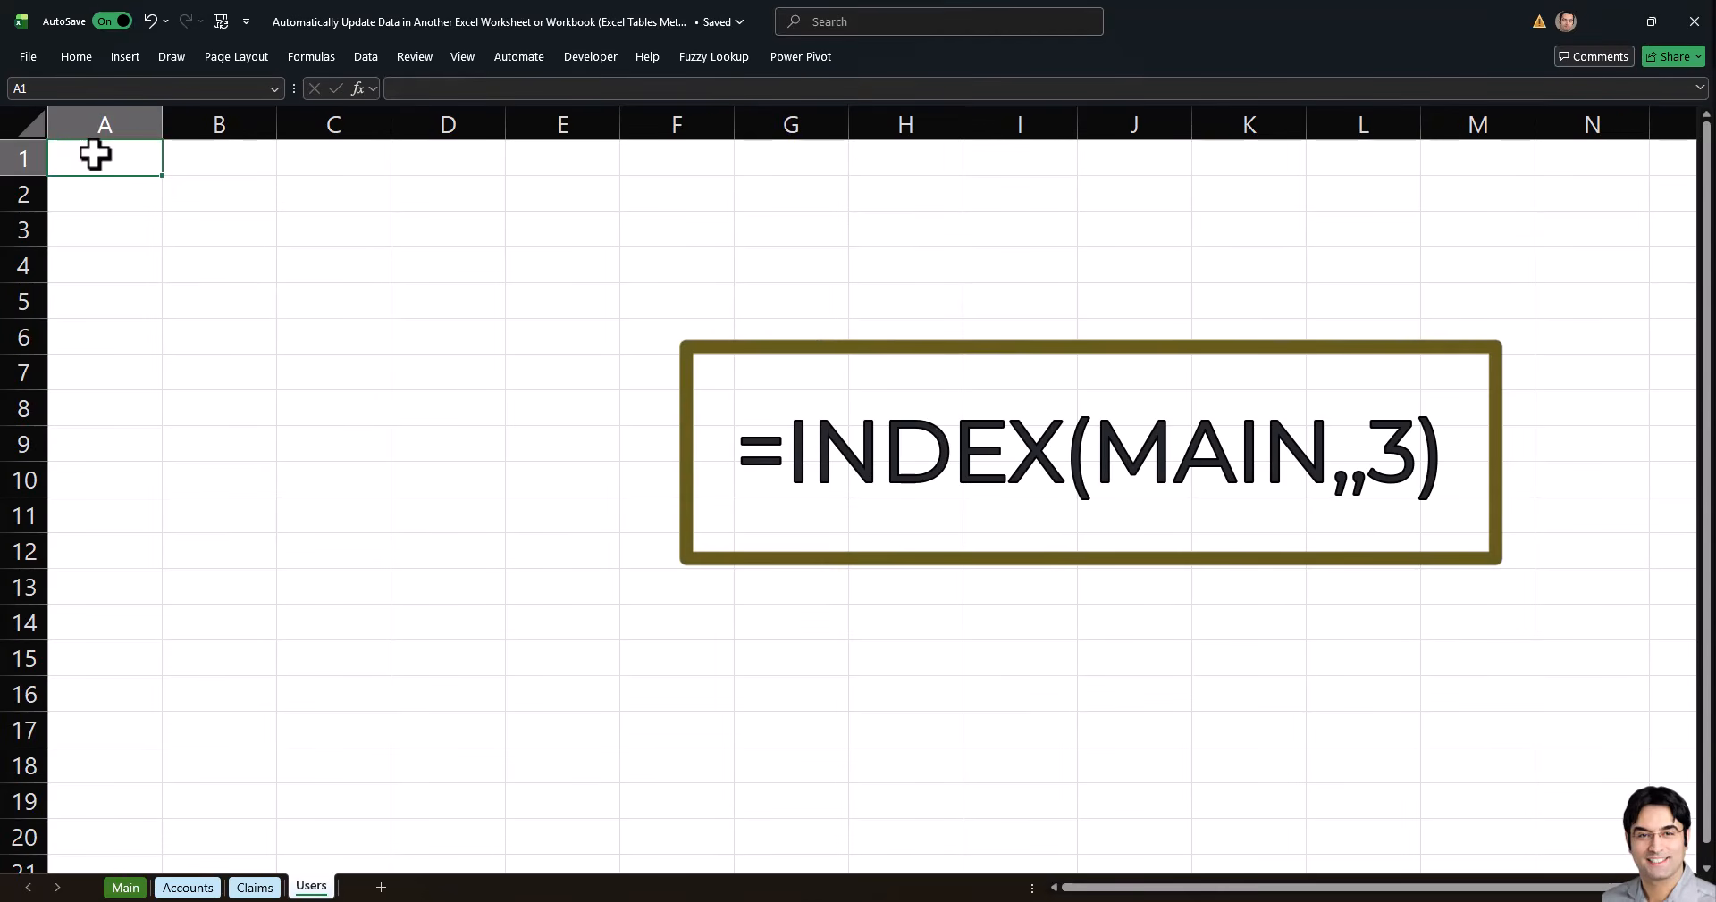
text(=index(Main,,)
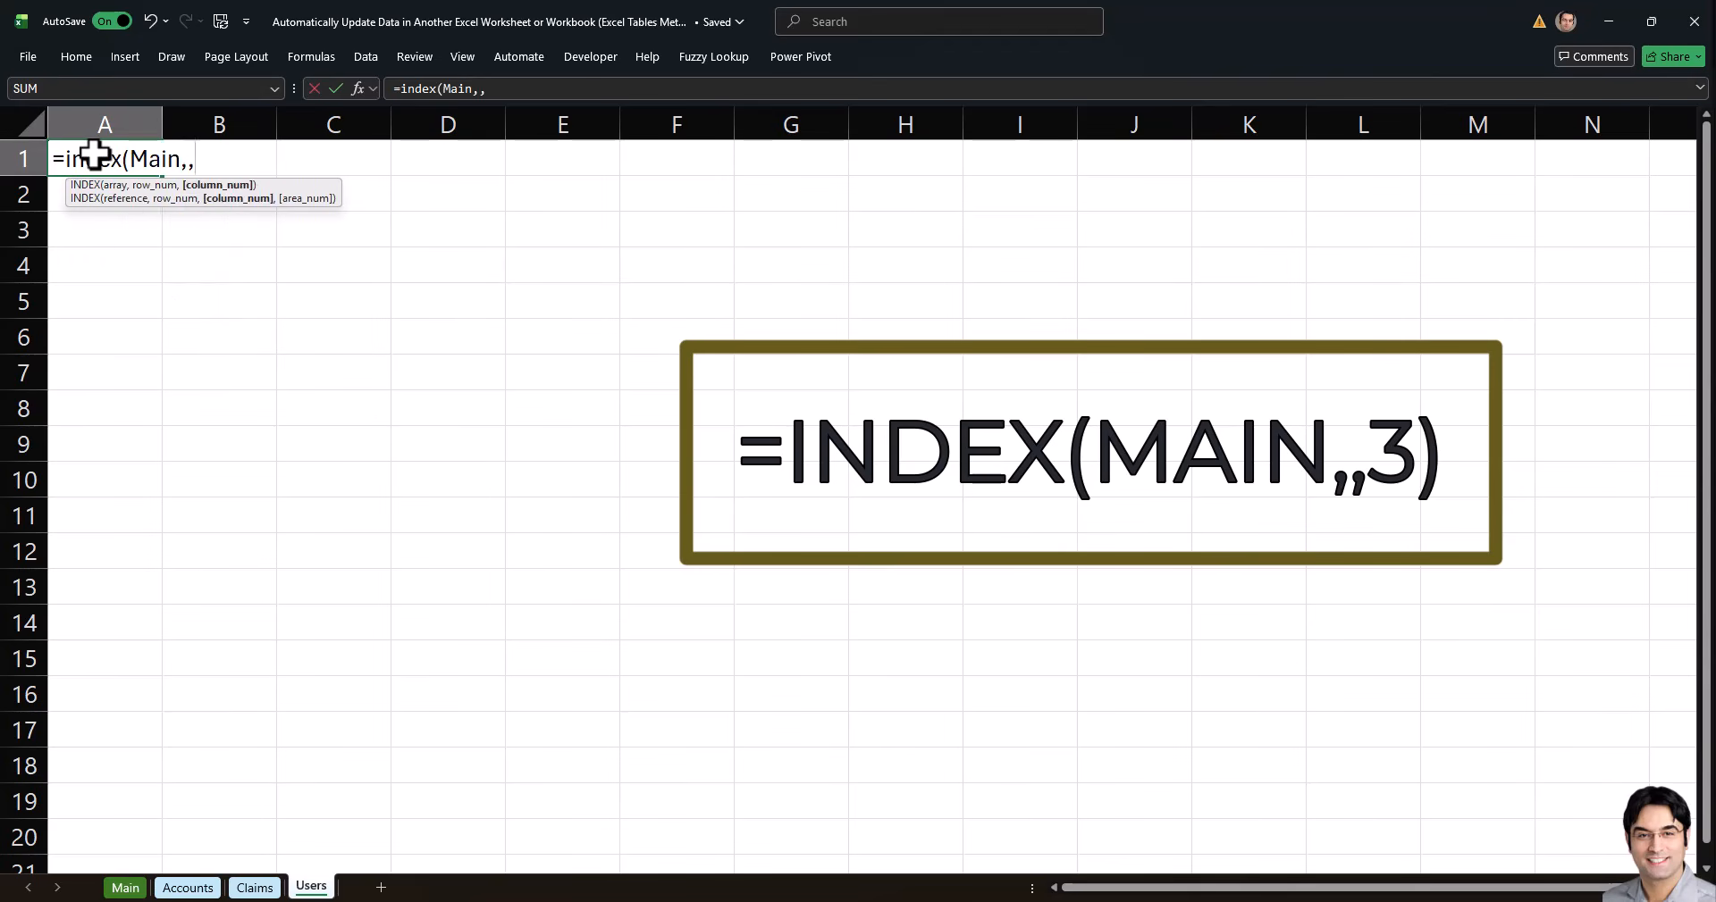
text(3)
key(Return)
click(94, 156)
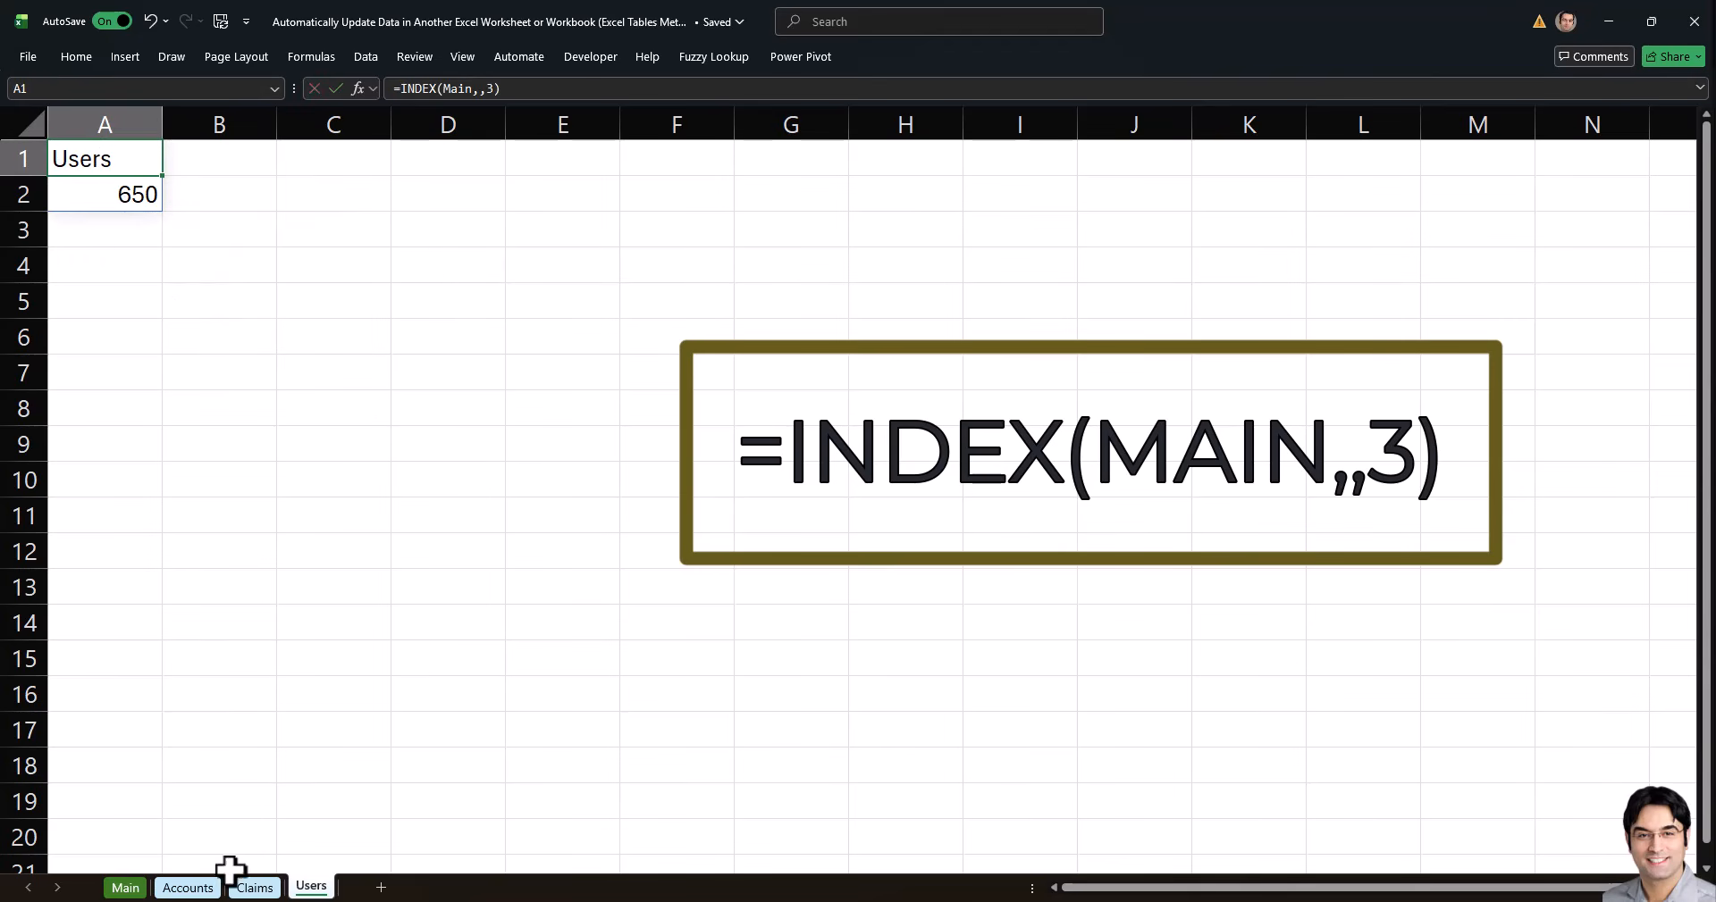
Set the Accounts value in A2 of the Main table to 800 and check the linked Accounts sheet
click(187, 888)
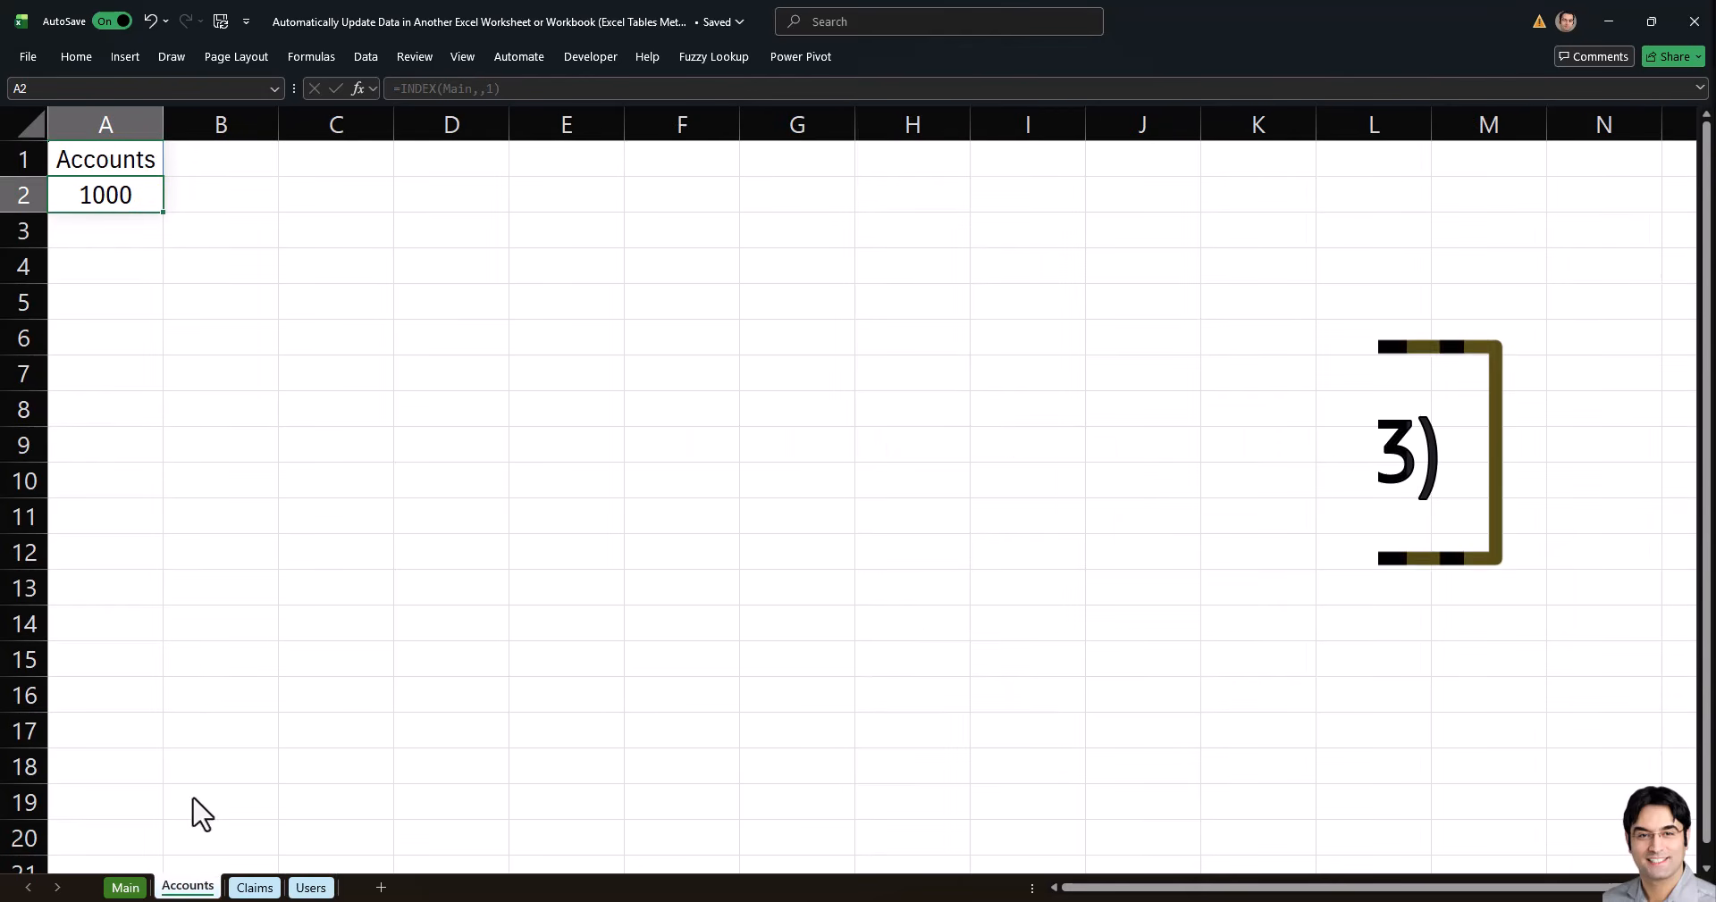
click(132, 892)
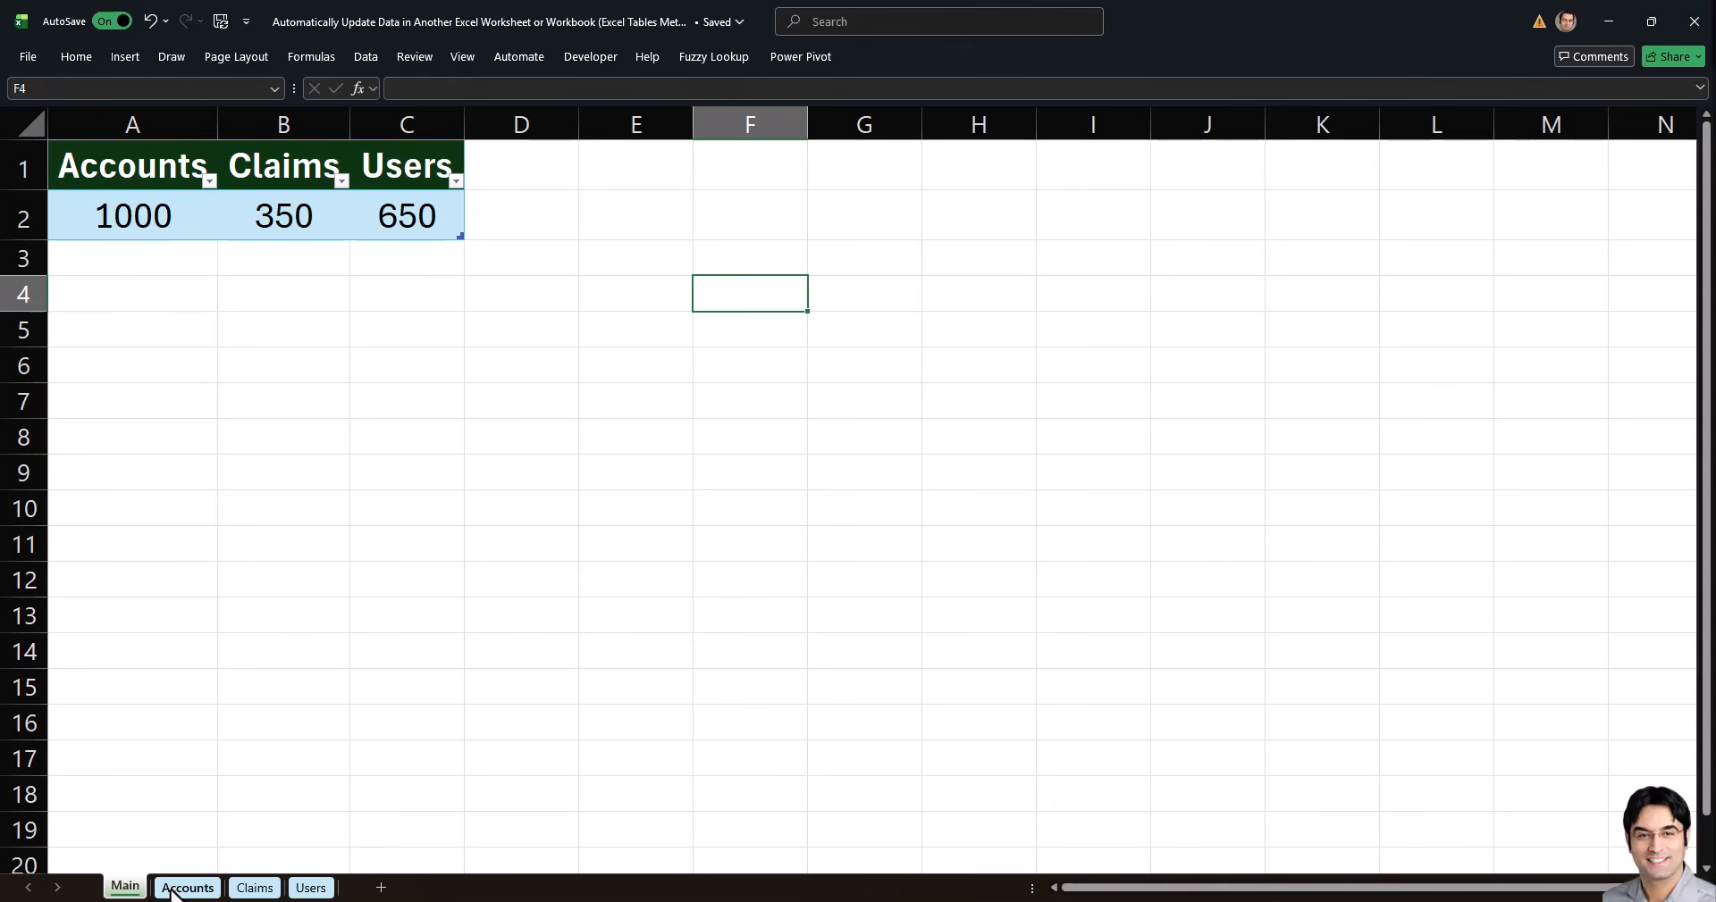
click(154, 218)
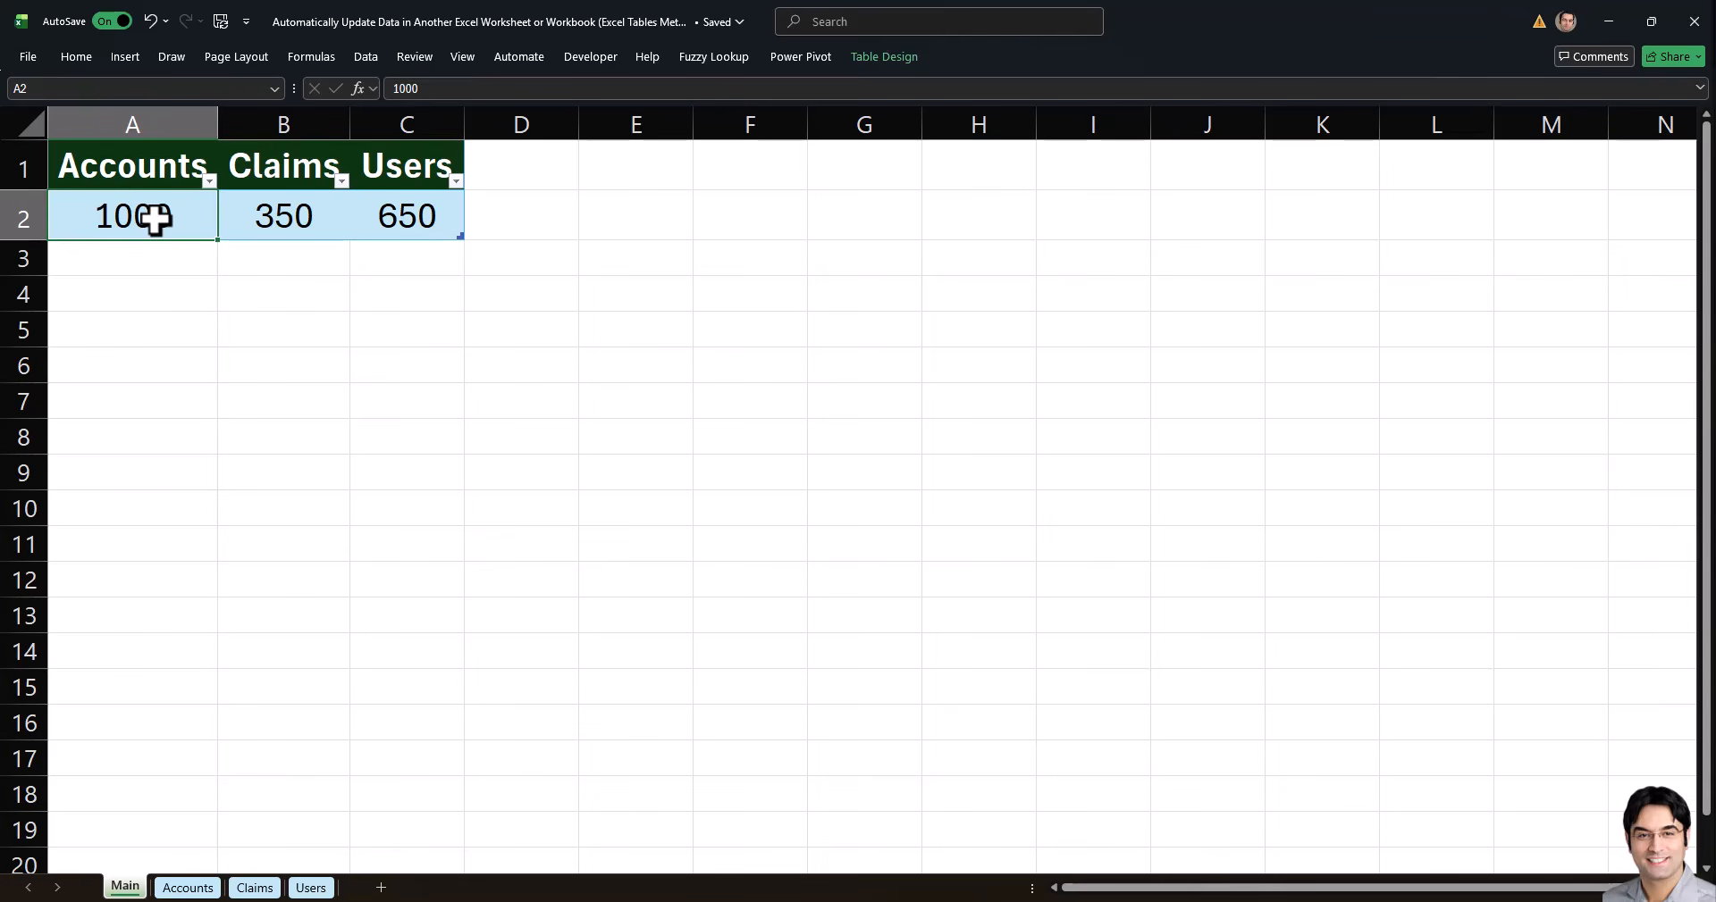
key(Num_Lock)
text(80)
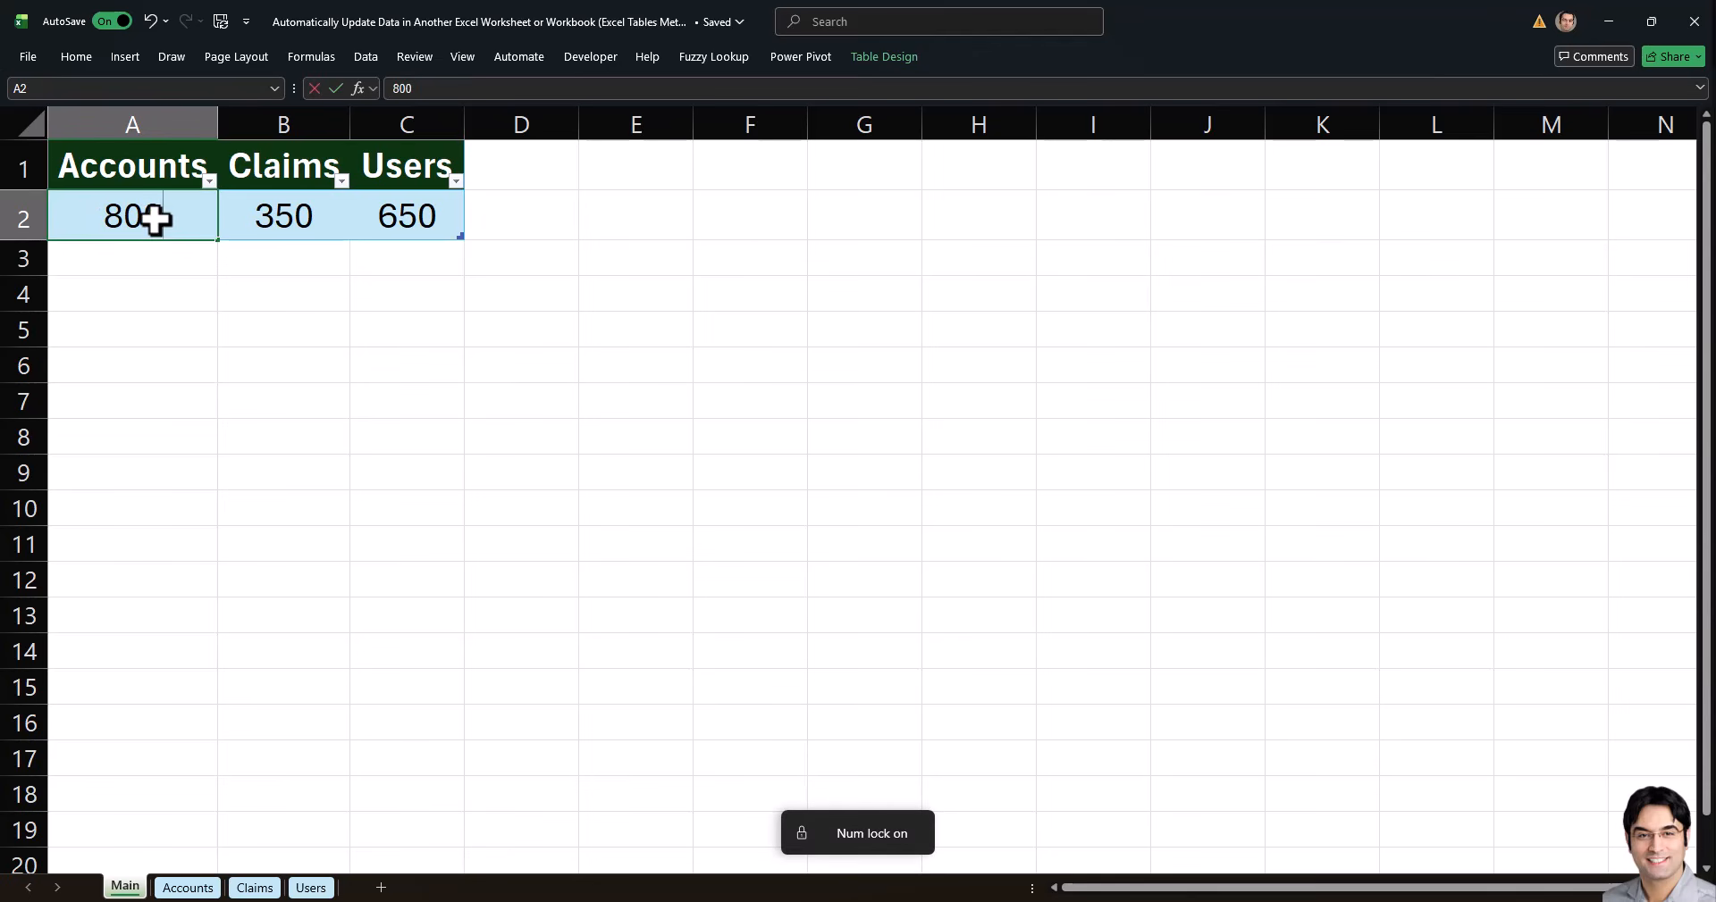
key(Return)
click(187, 887)
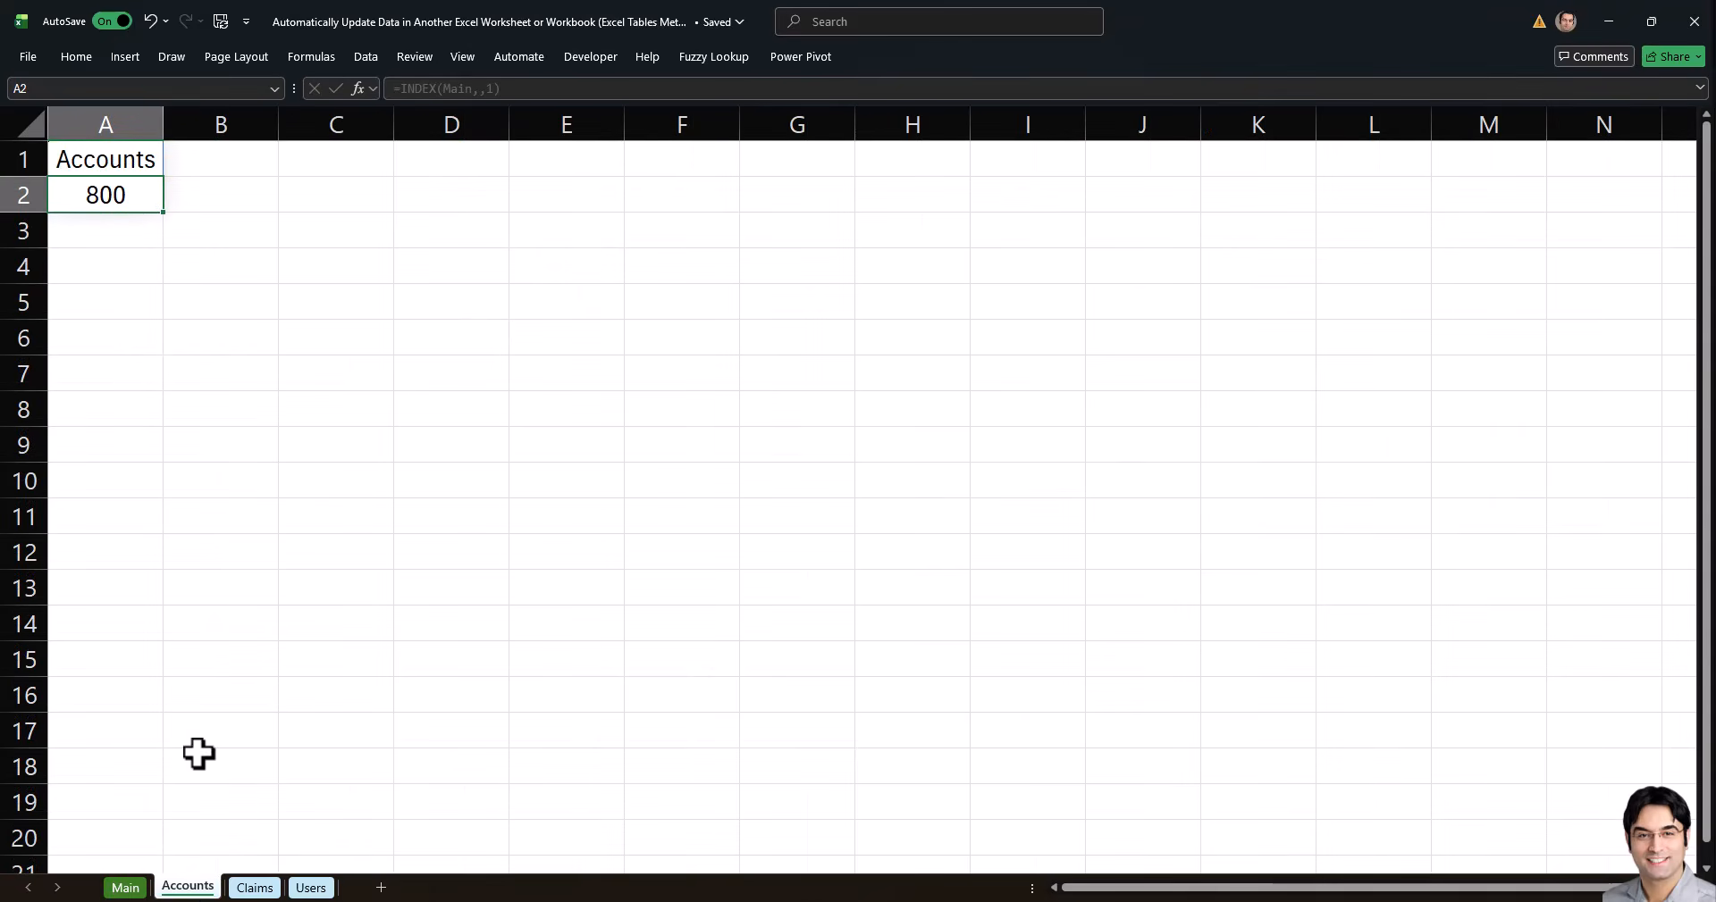
Set the Claims value in B2 of the Main table to 500 and check the linked Claims sheet
click(125, 880)
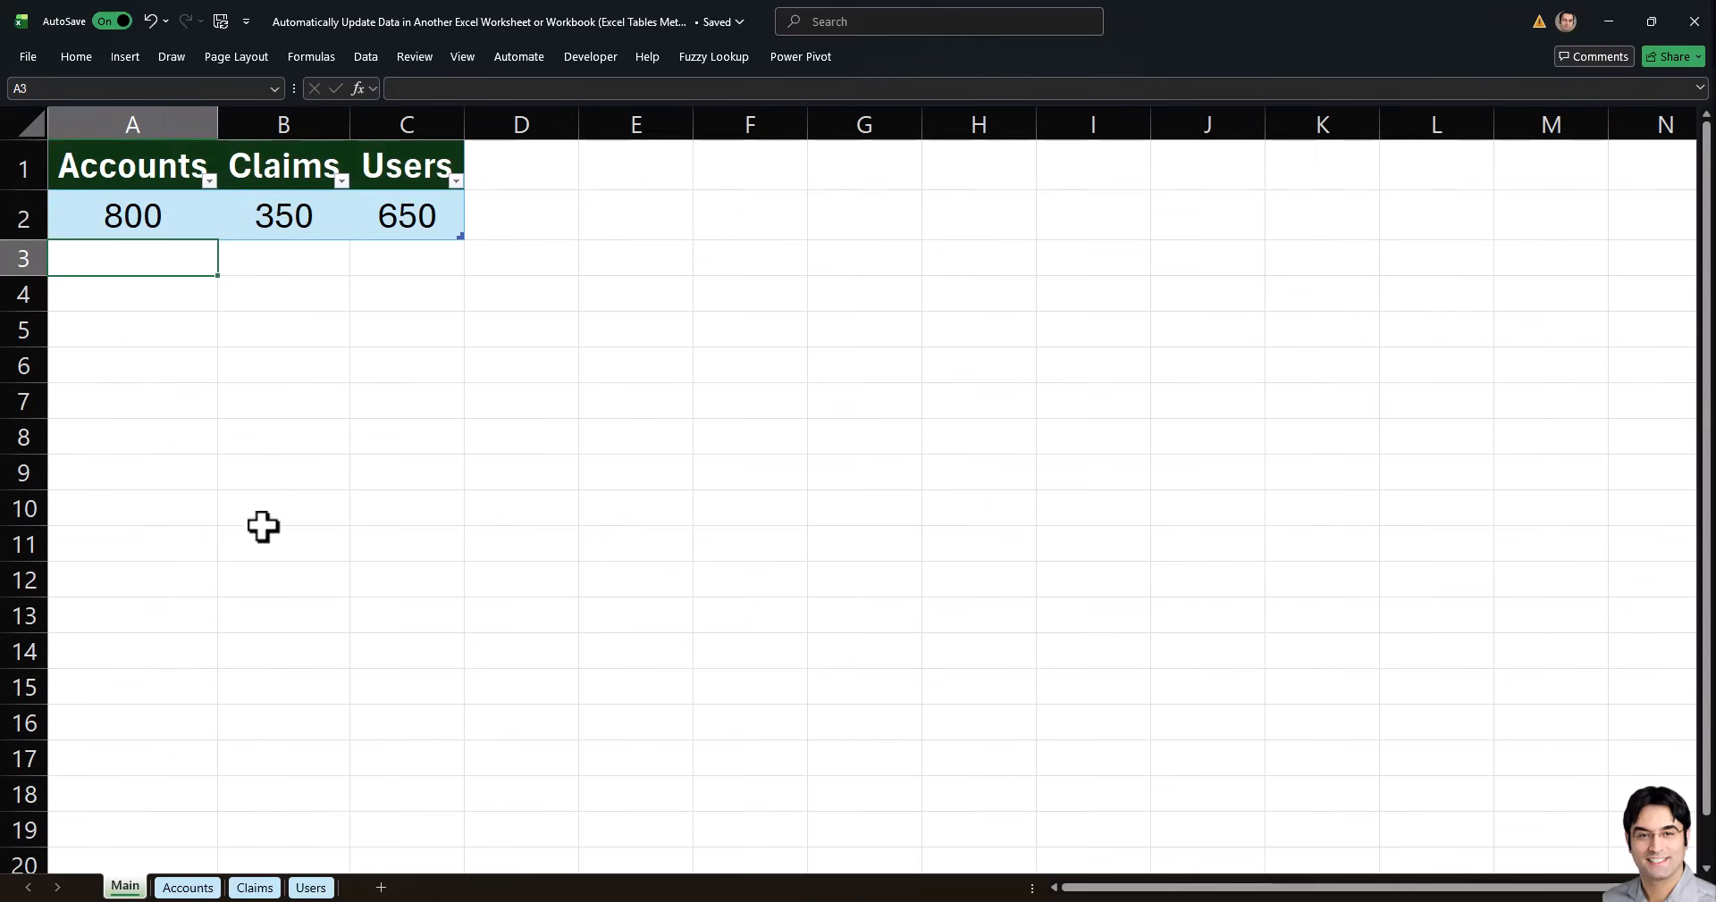
click(299, 215)
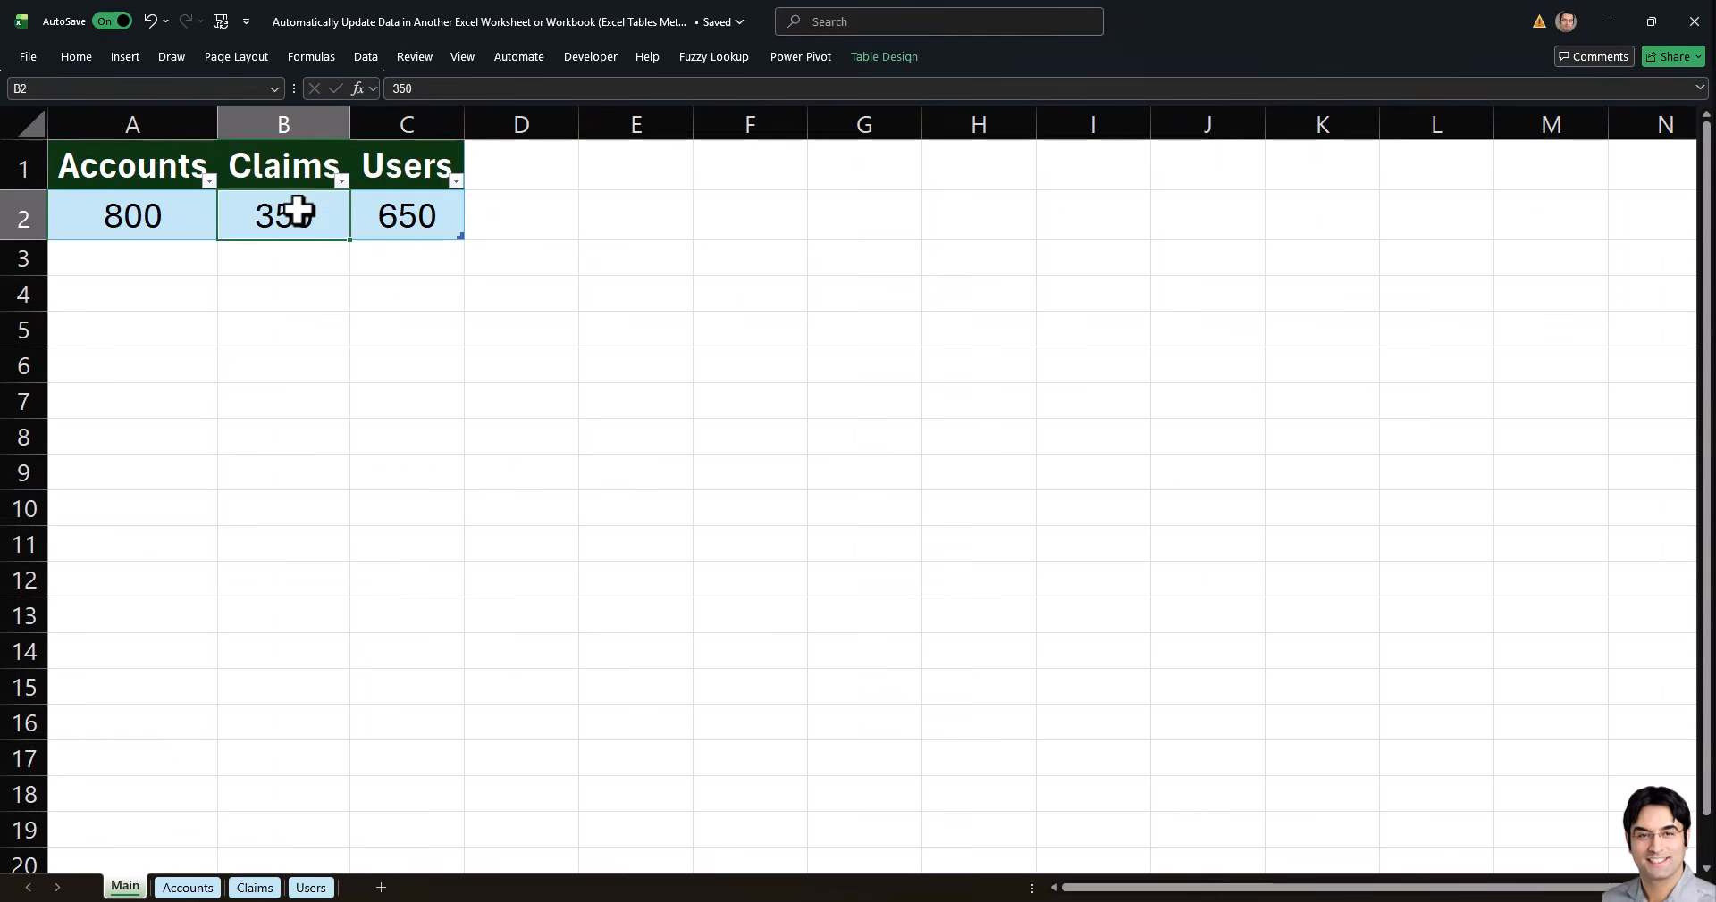
text(500)
key(Return)
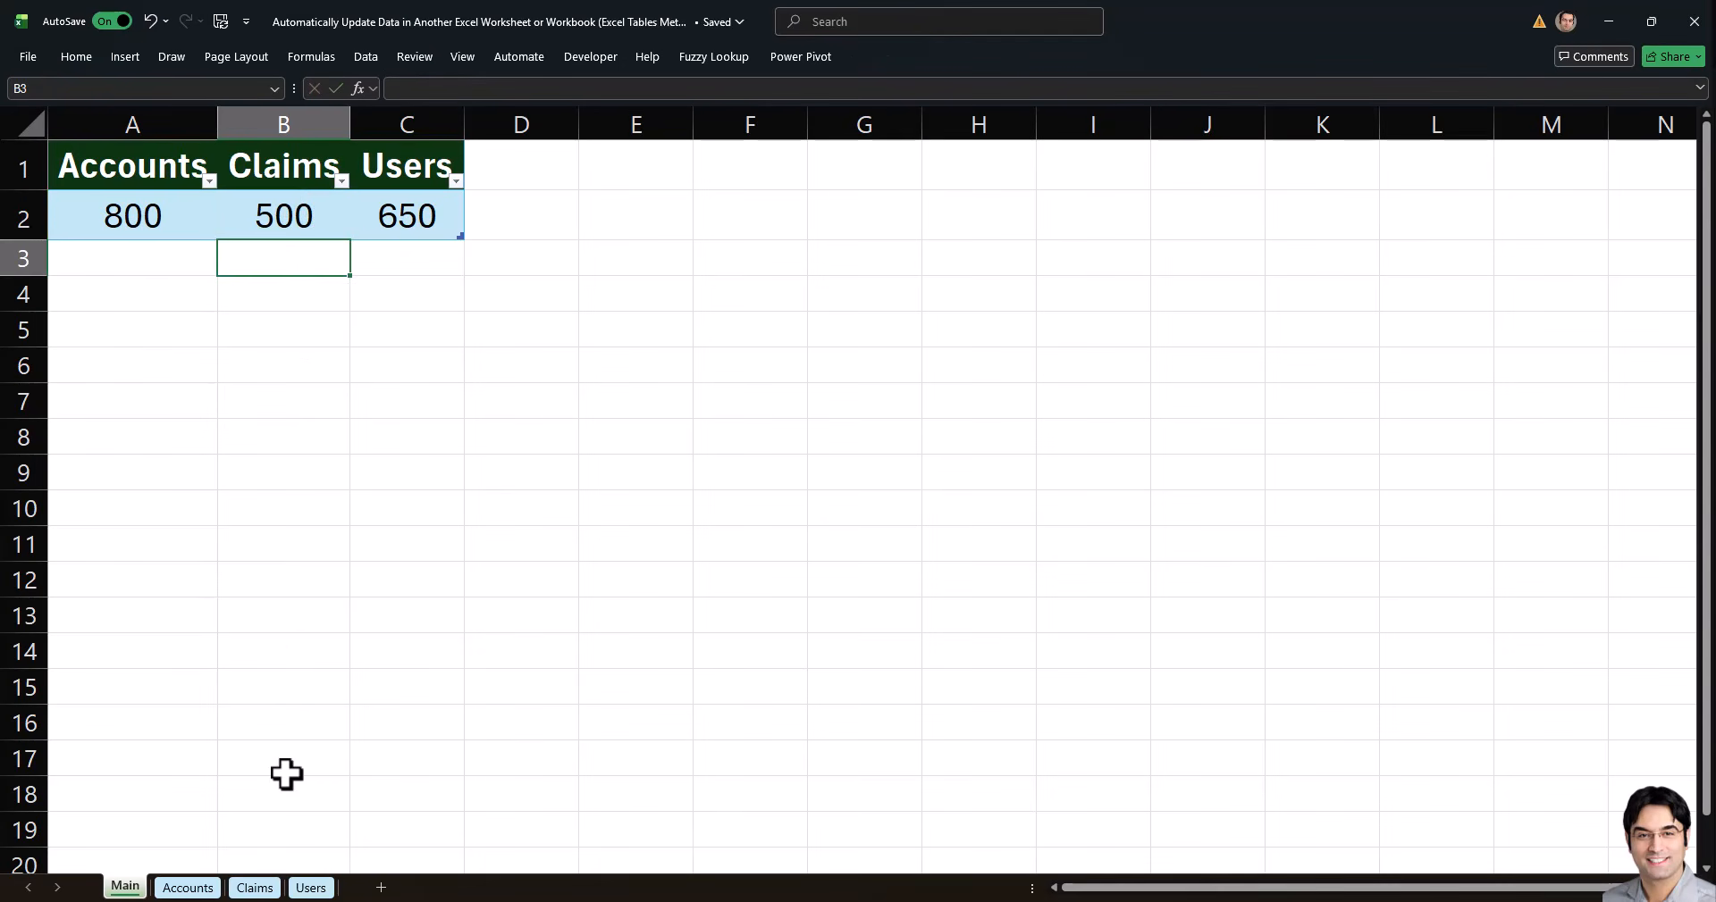
click(254, 887)
Add a new record in row 3 of the Main table with Accounts 1500, Claims 800 and Users 650
click(125, 887)
click(127, 259)
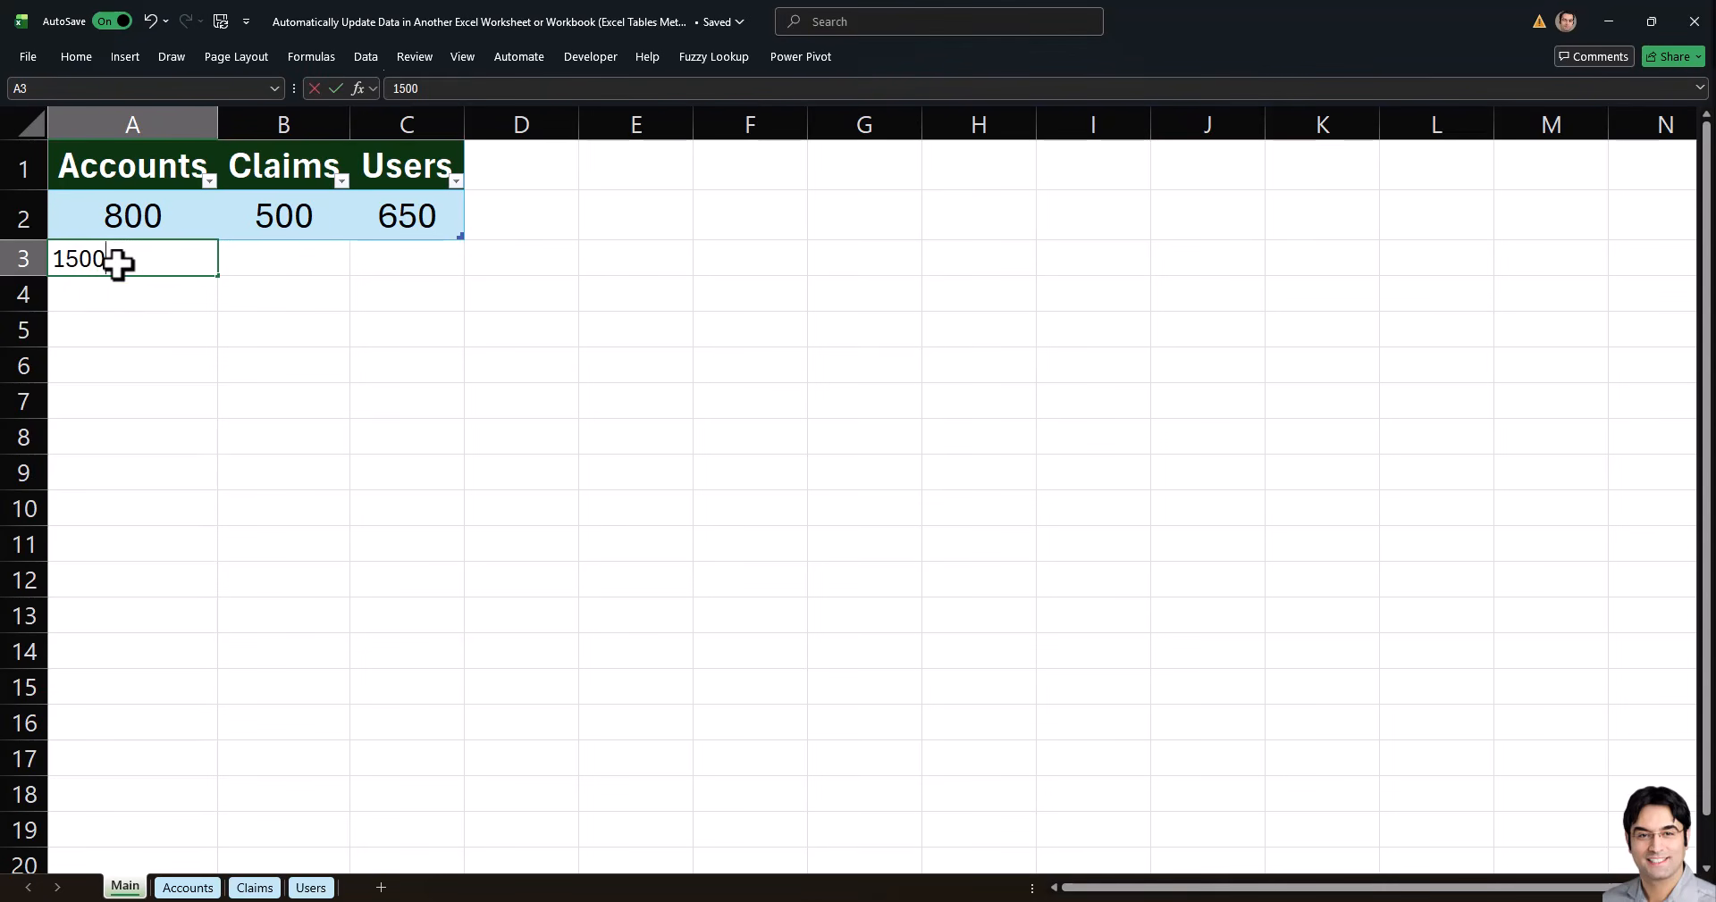
text(1500)
key(Right)
text(800)
key(Right)
text(650)
key(Return)
Select the named range Main to check which cells of the table it covers
click(755, 314)
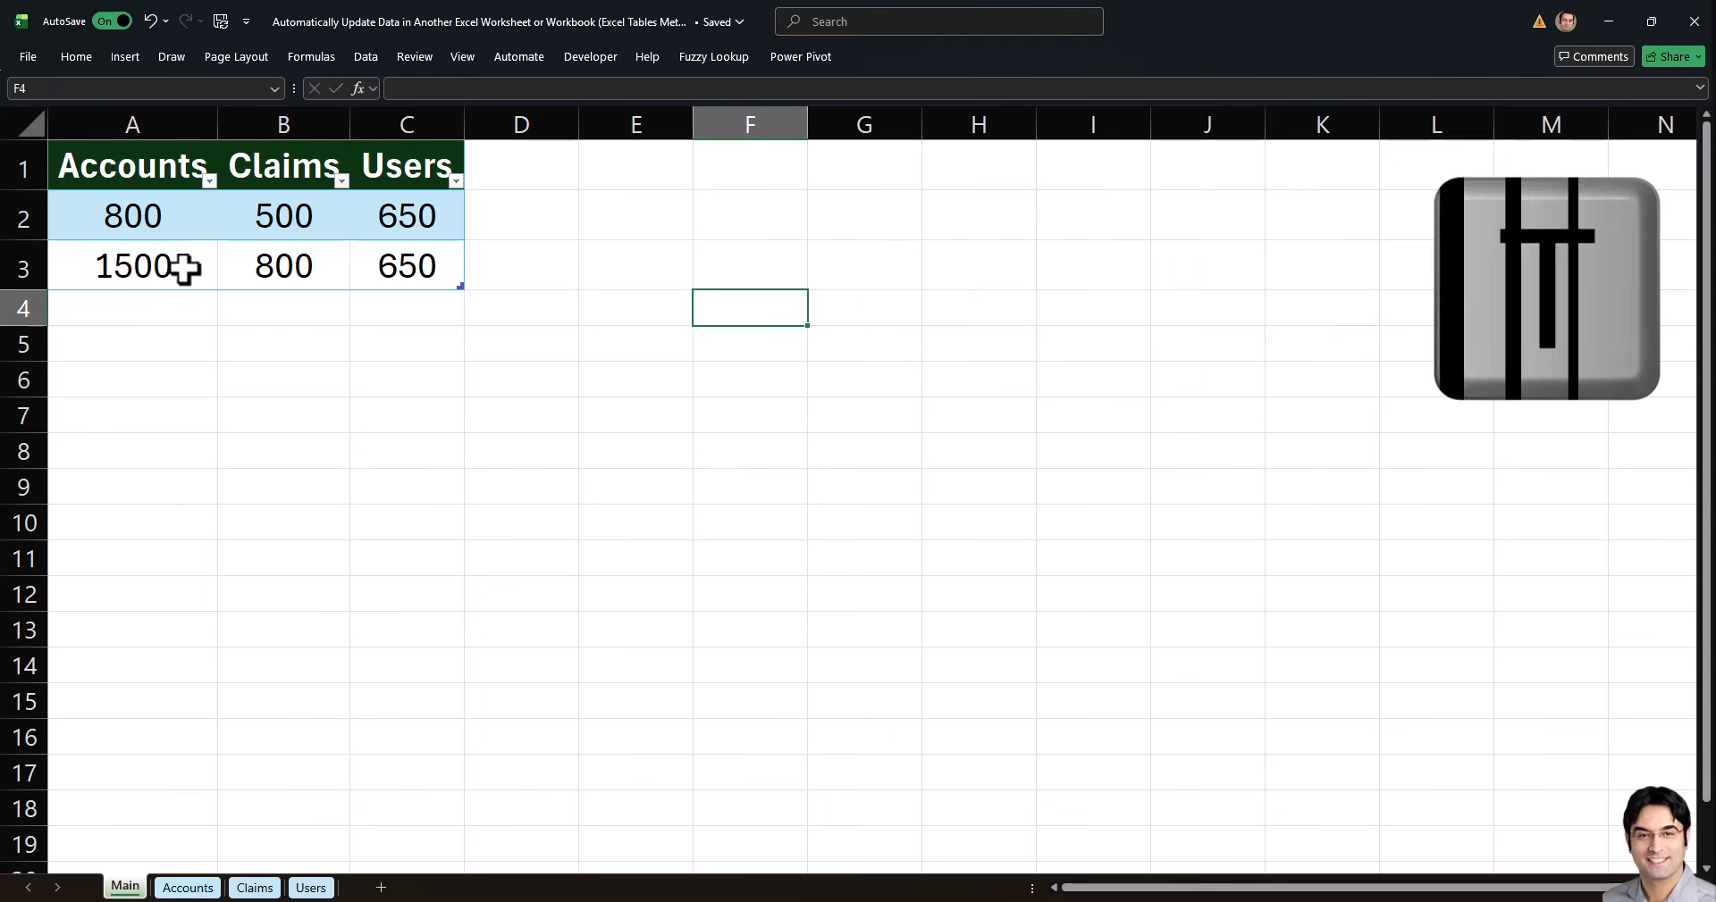
click(275, 88)
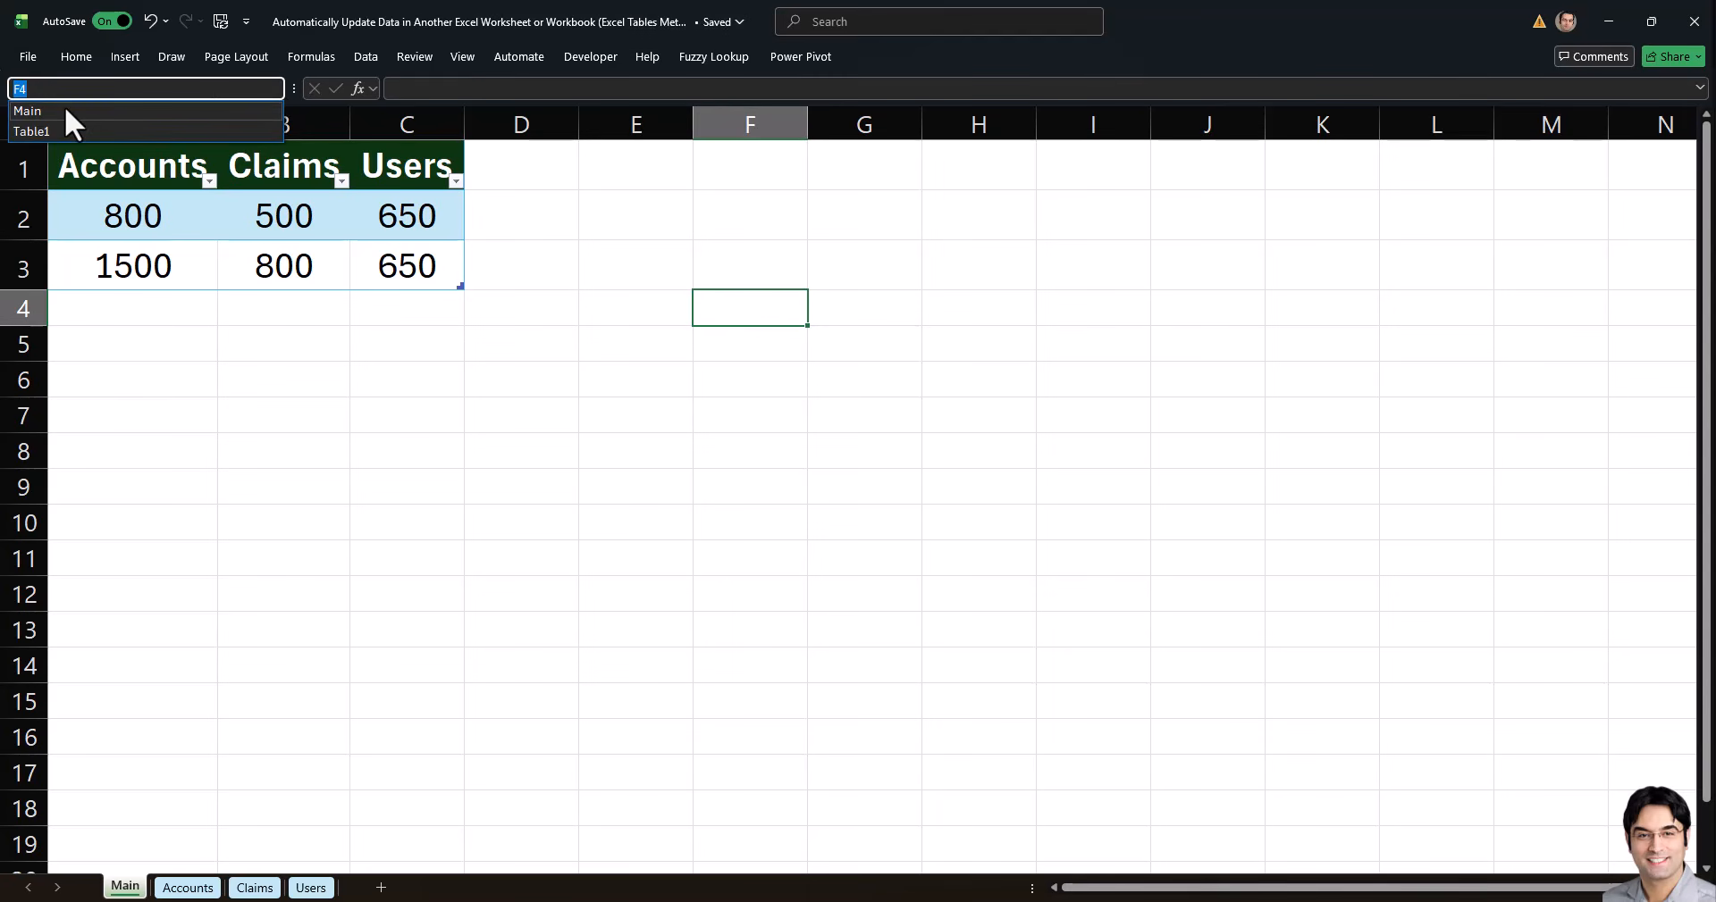
click(53, 131)
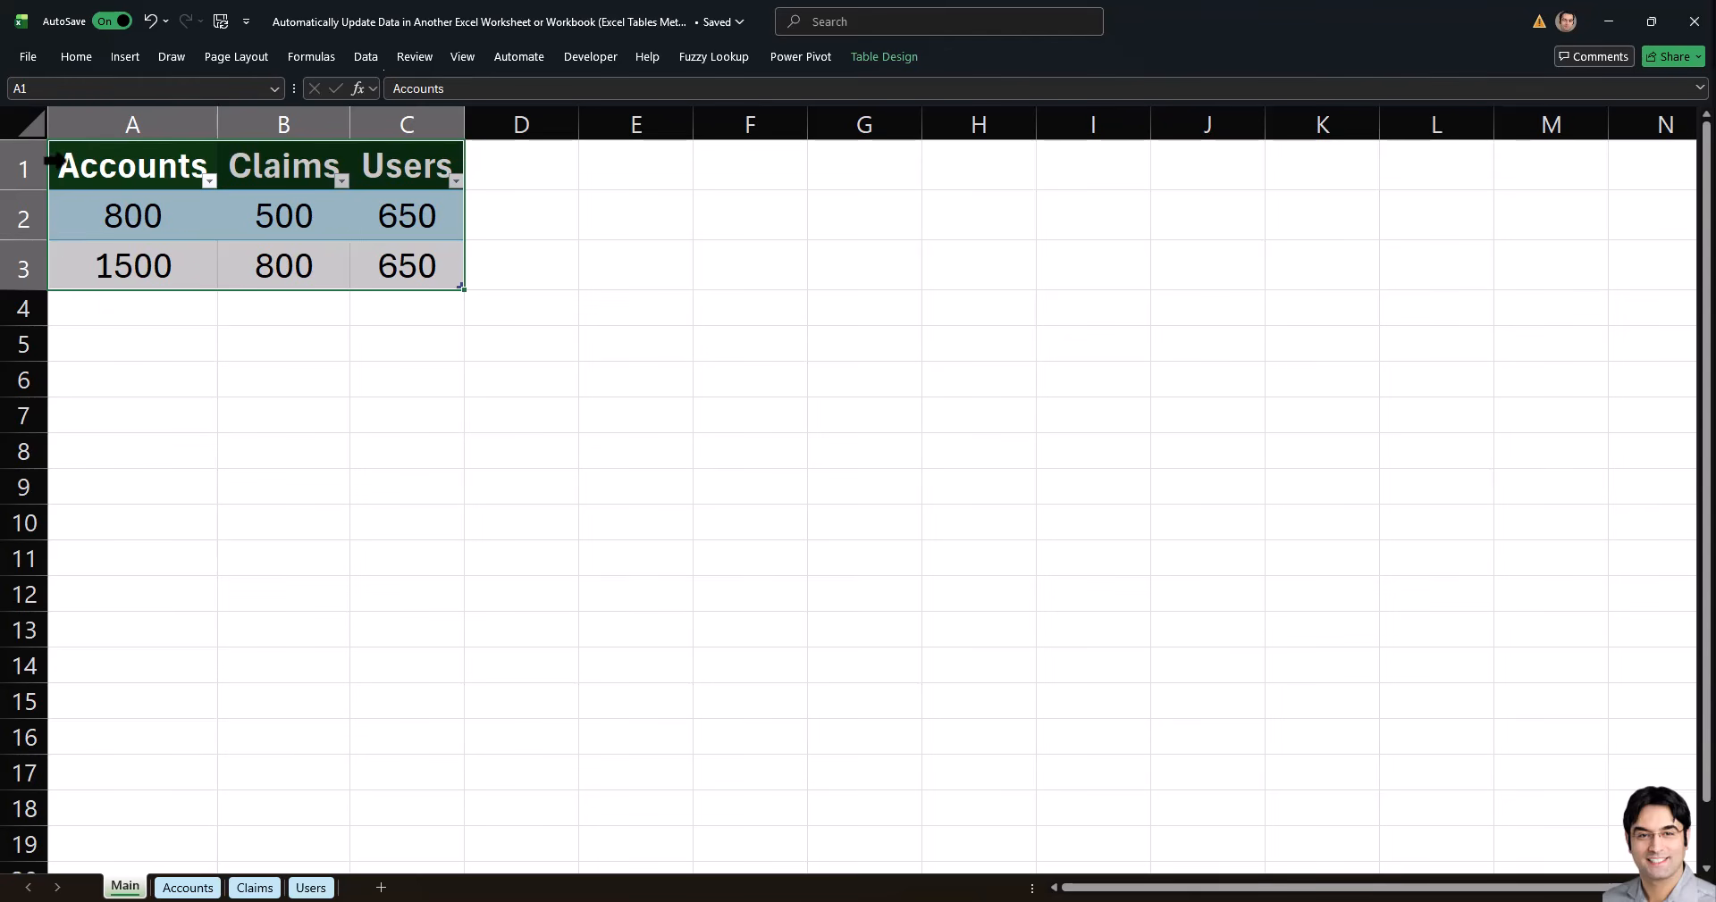
Add another record in row 4 of the Main table with Accounts 500, Claims 900 and Users 185
click(148, 312)
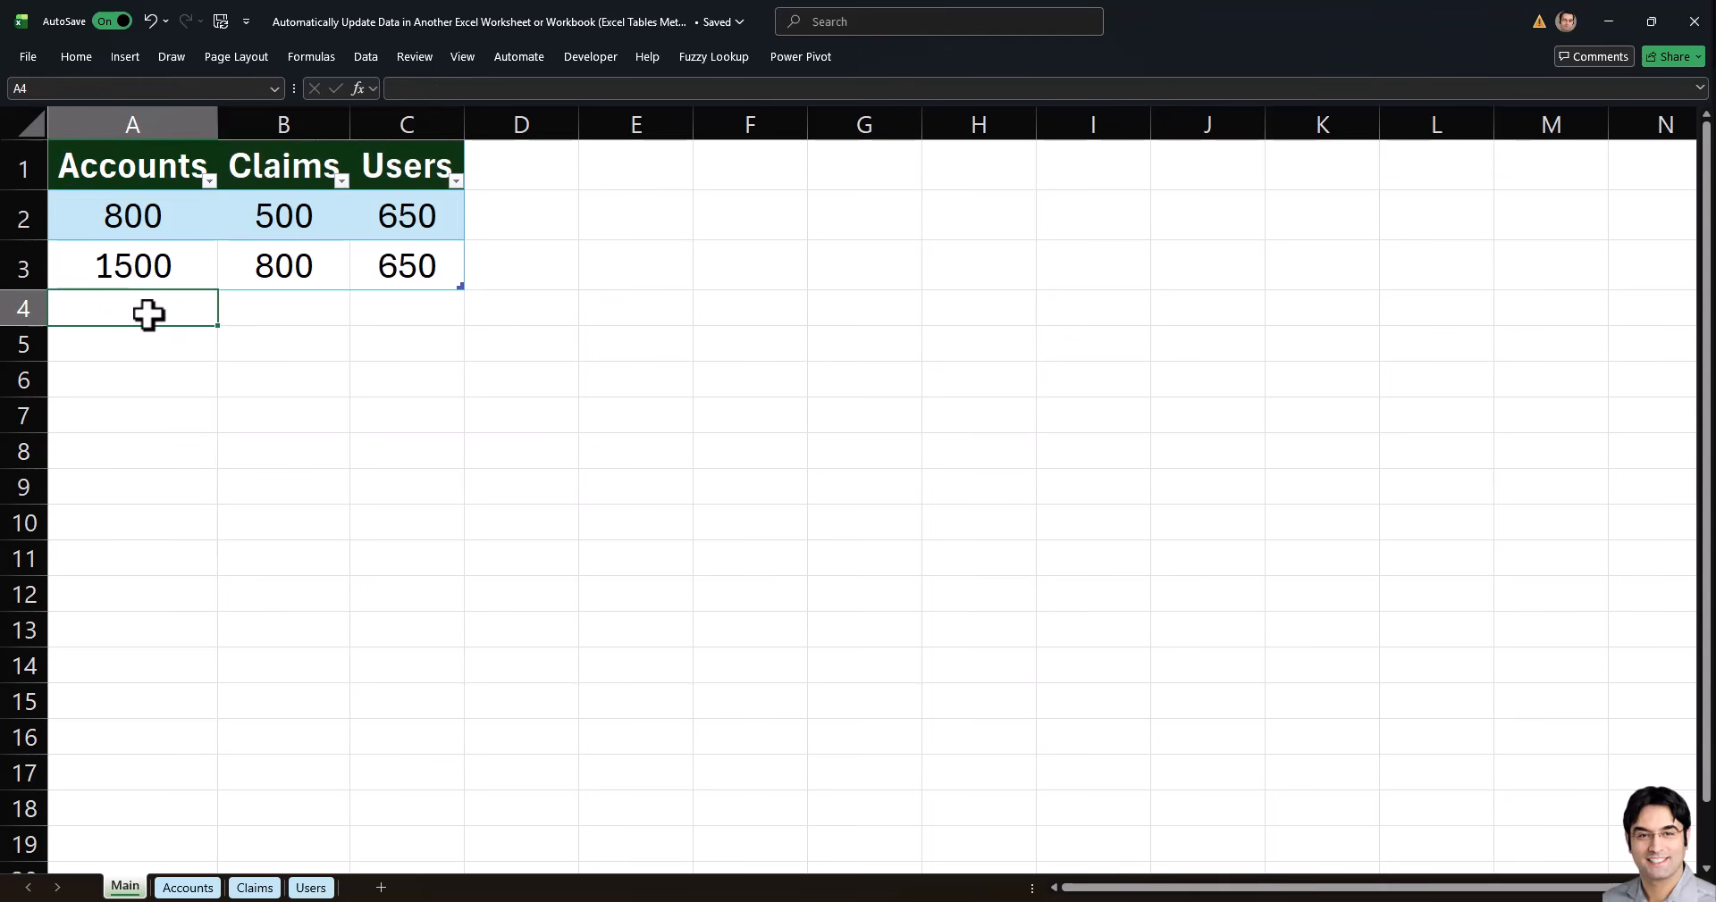
text(500)
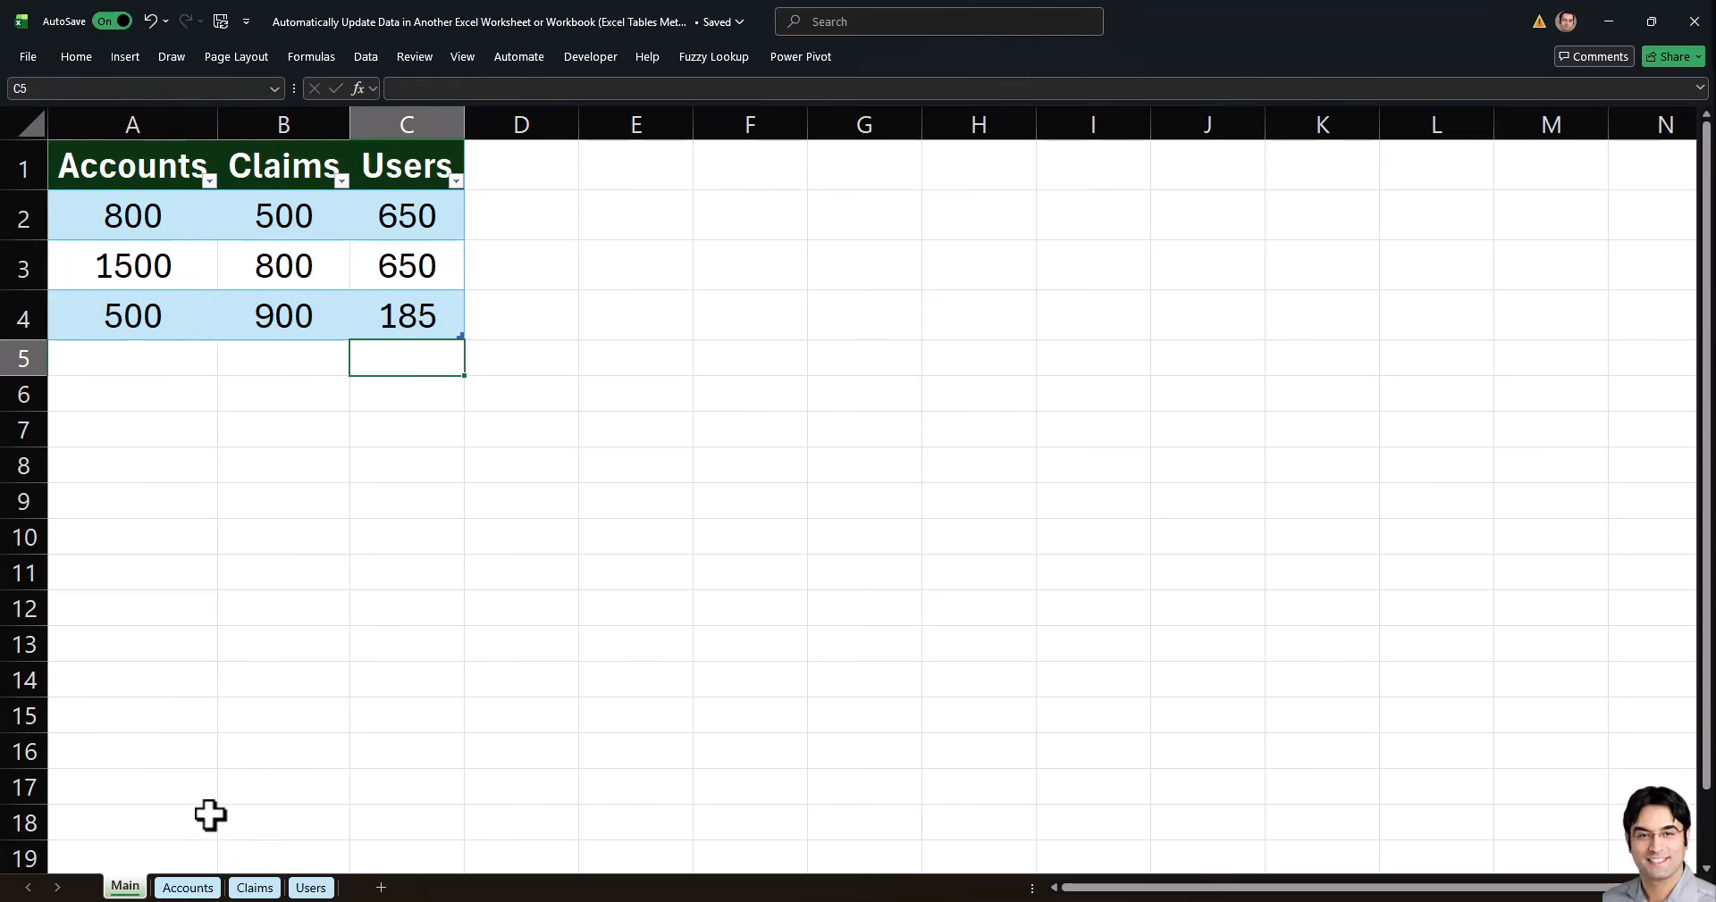
Compare the Accounts, Claims and Users sheets with the Main table to check the added rows
click(188, 888)
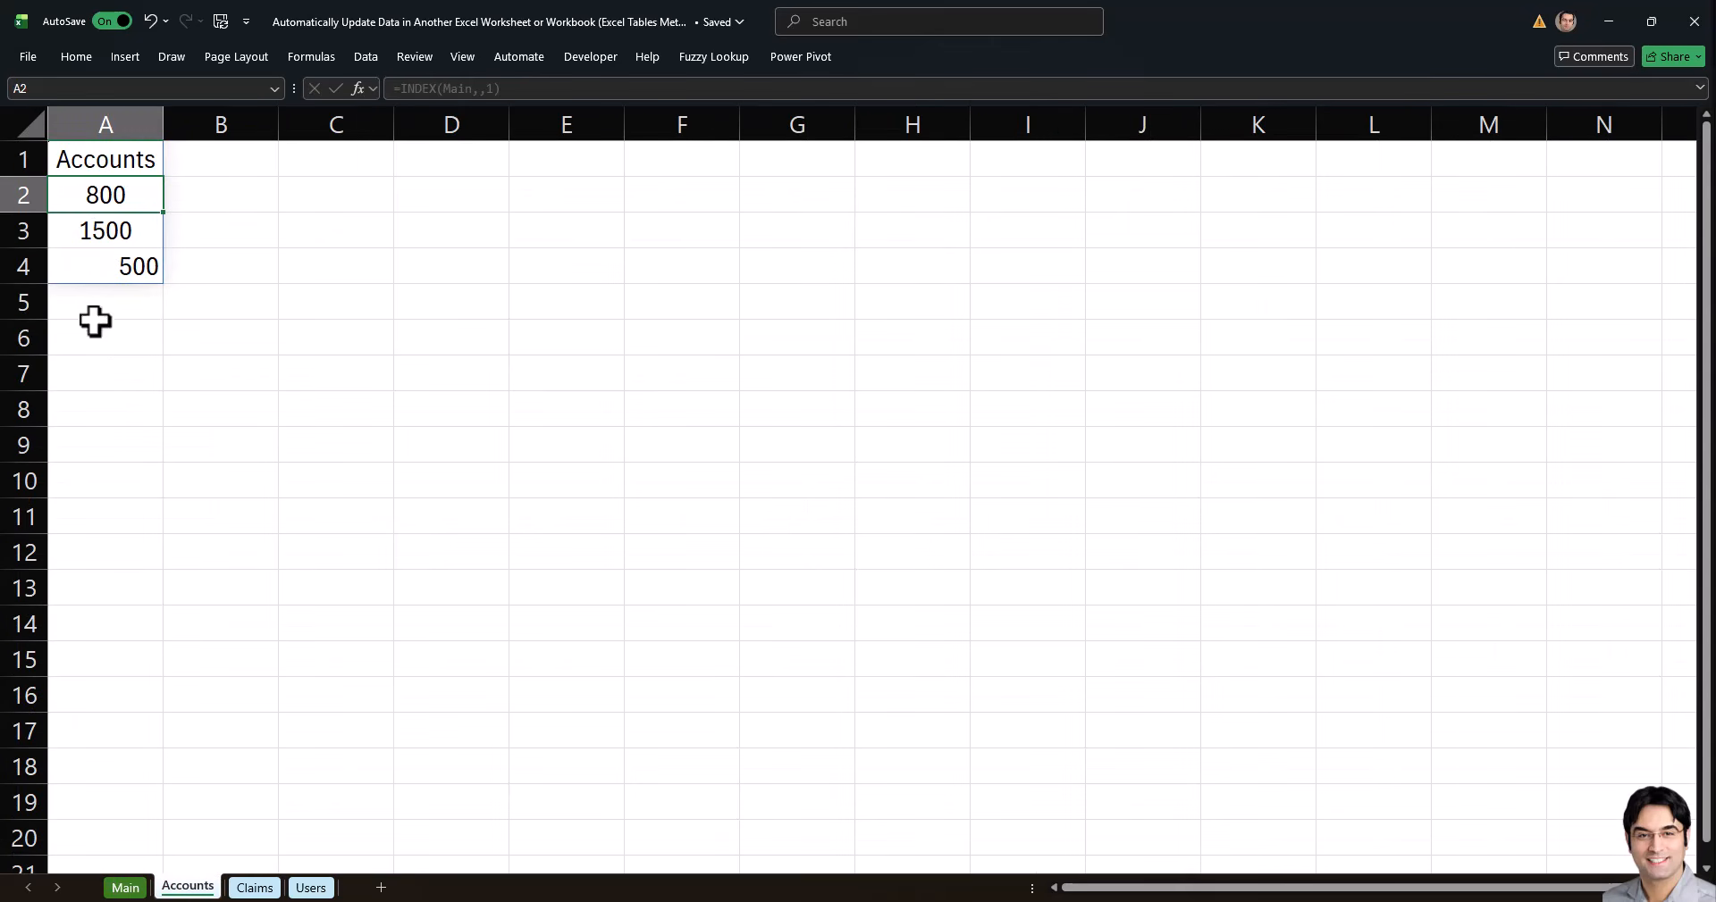
click(125, 888)
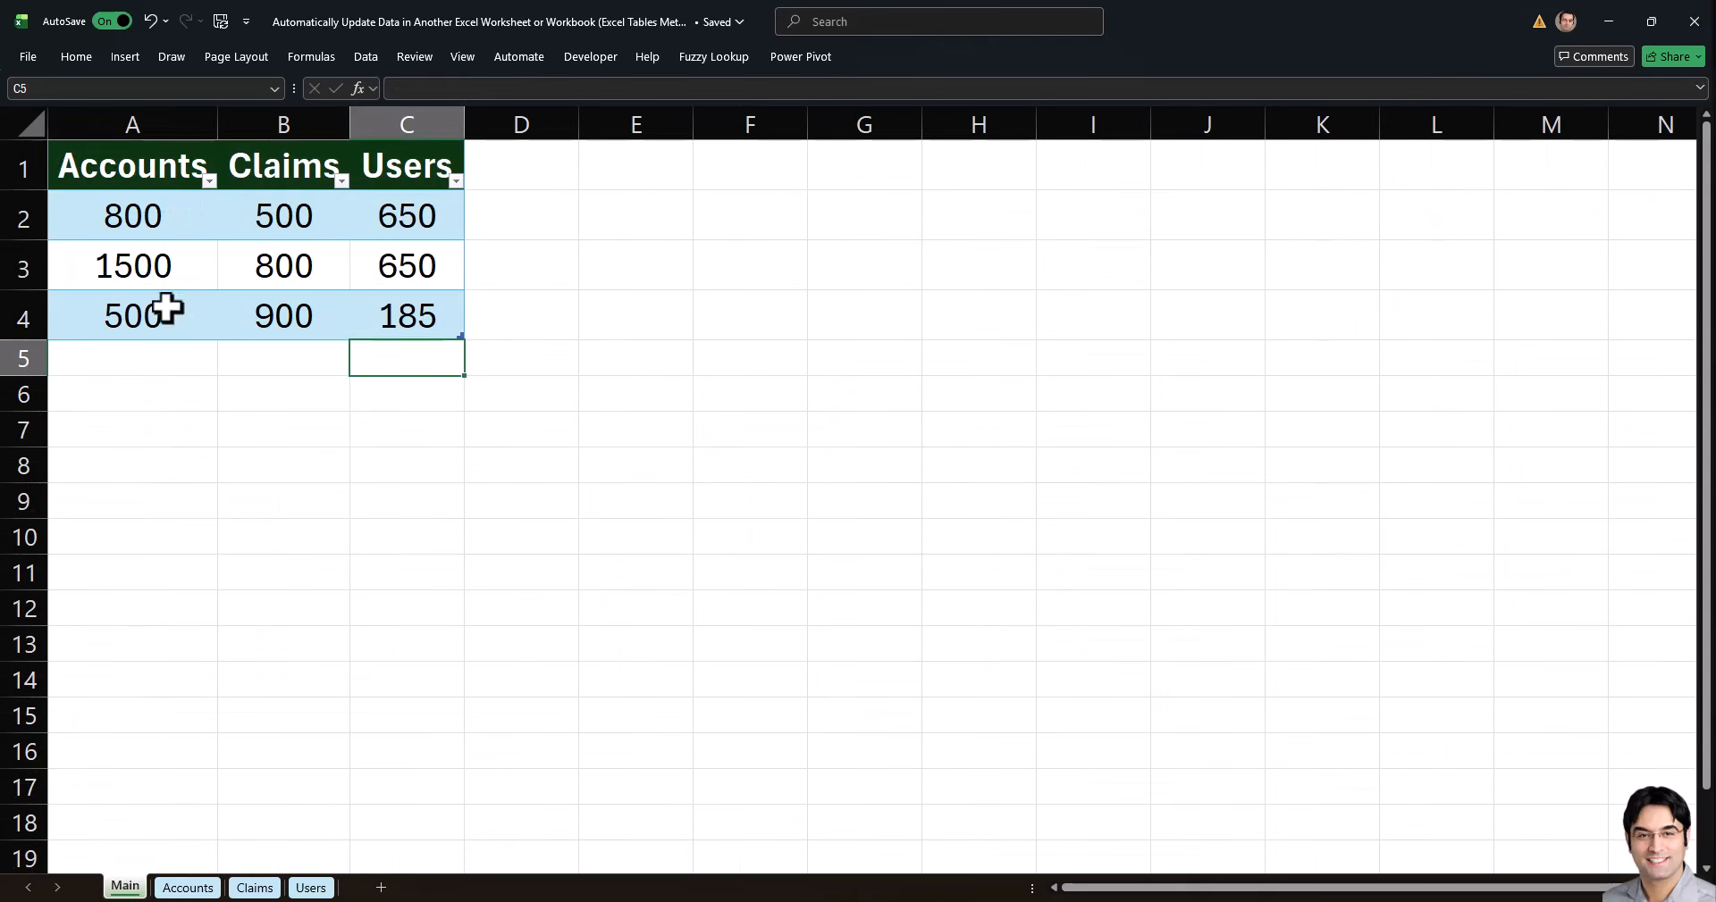
click(253, 888)
drag(255, 268, 237, 231)
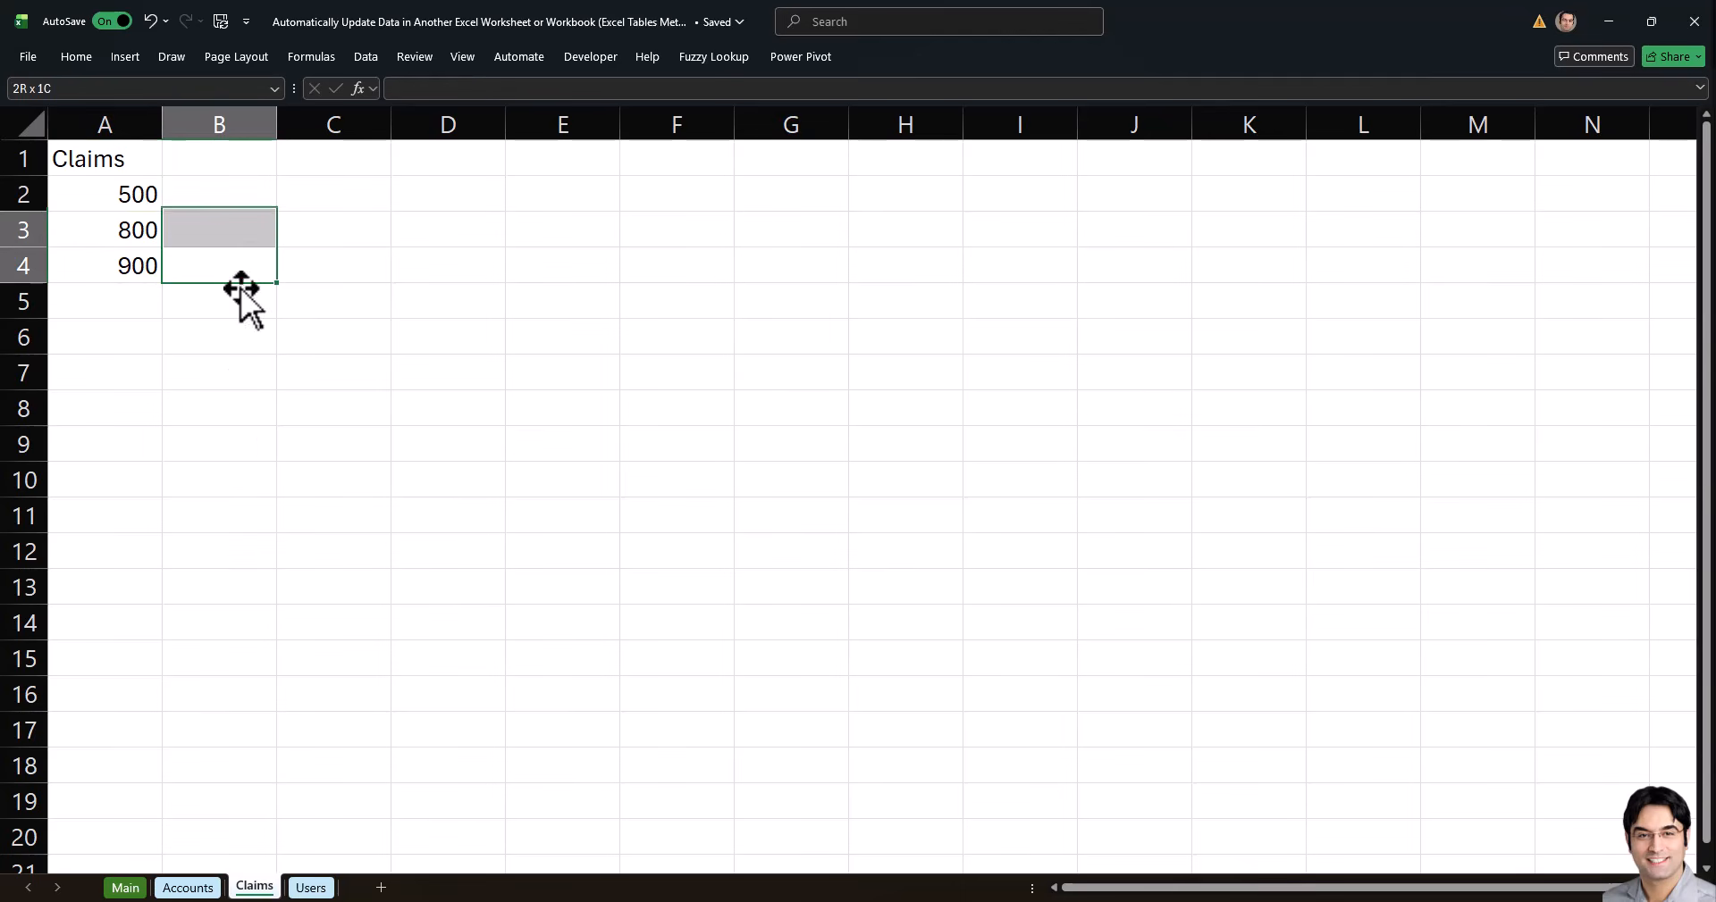
click(310, 888)
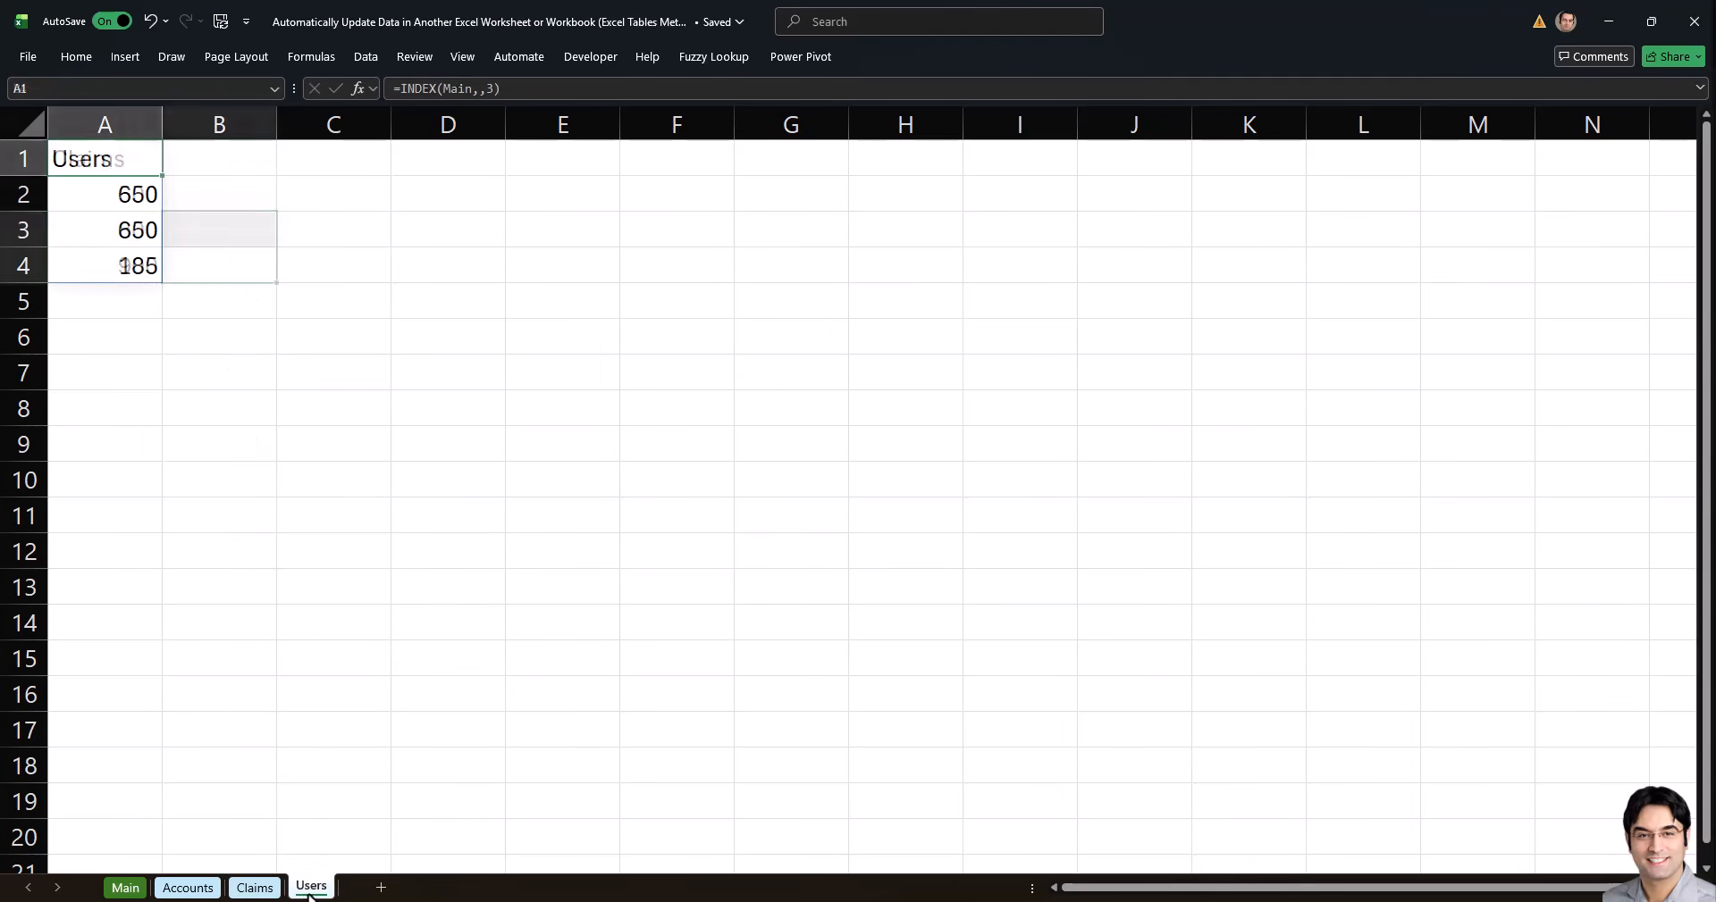
Review the Main table and examine the INDEX formula in cell A1 of the Accounts sheet
click(125, 887)
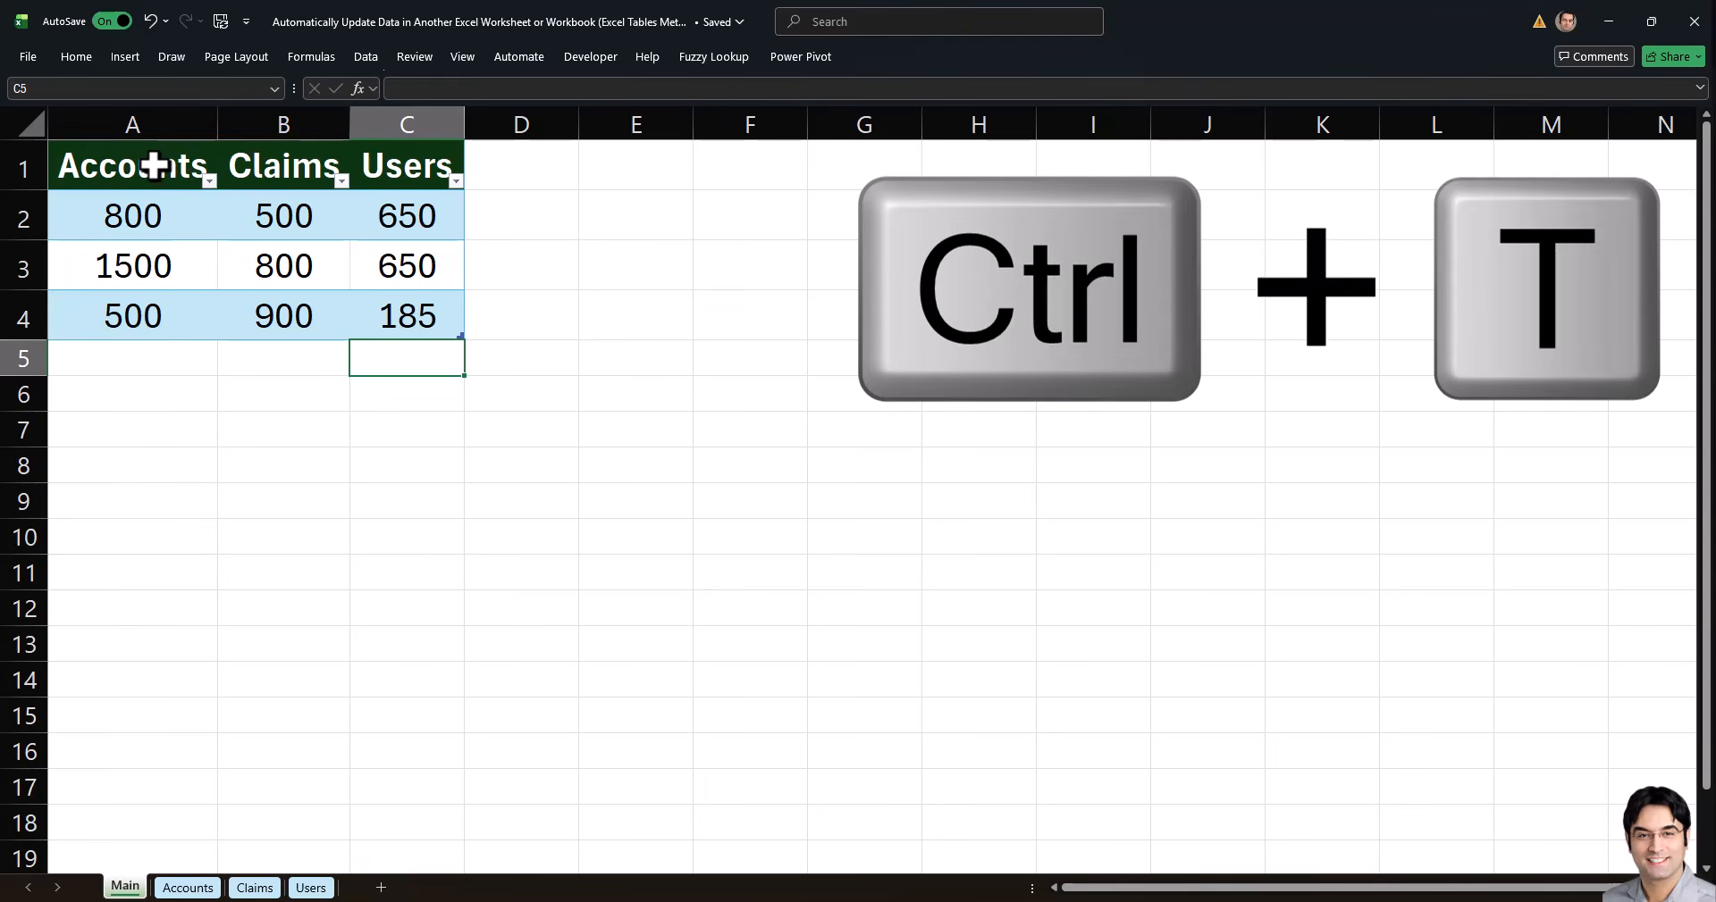
click(184, 888)
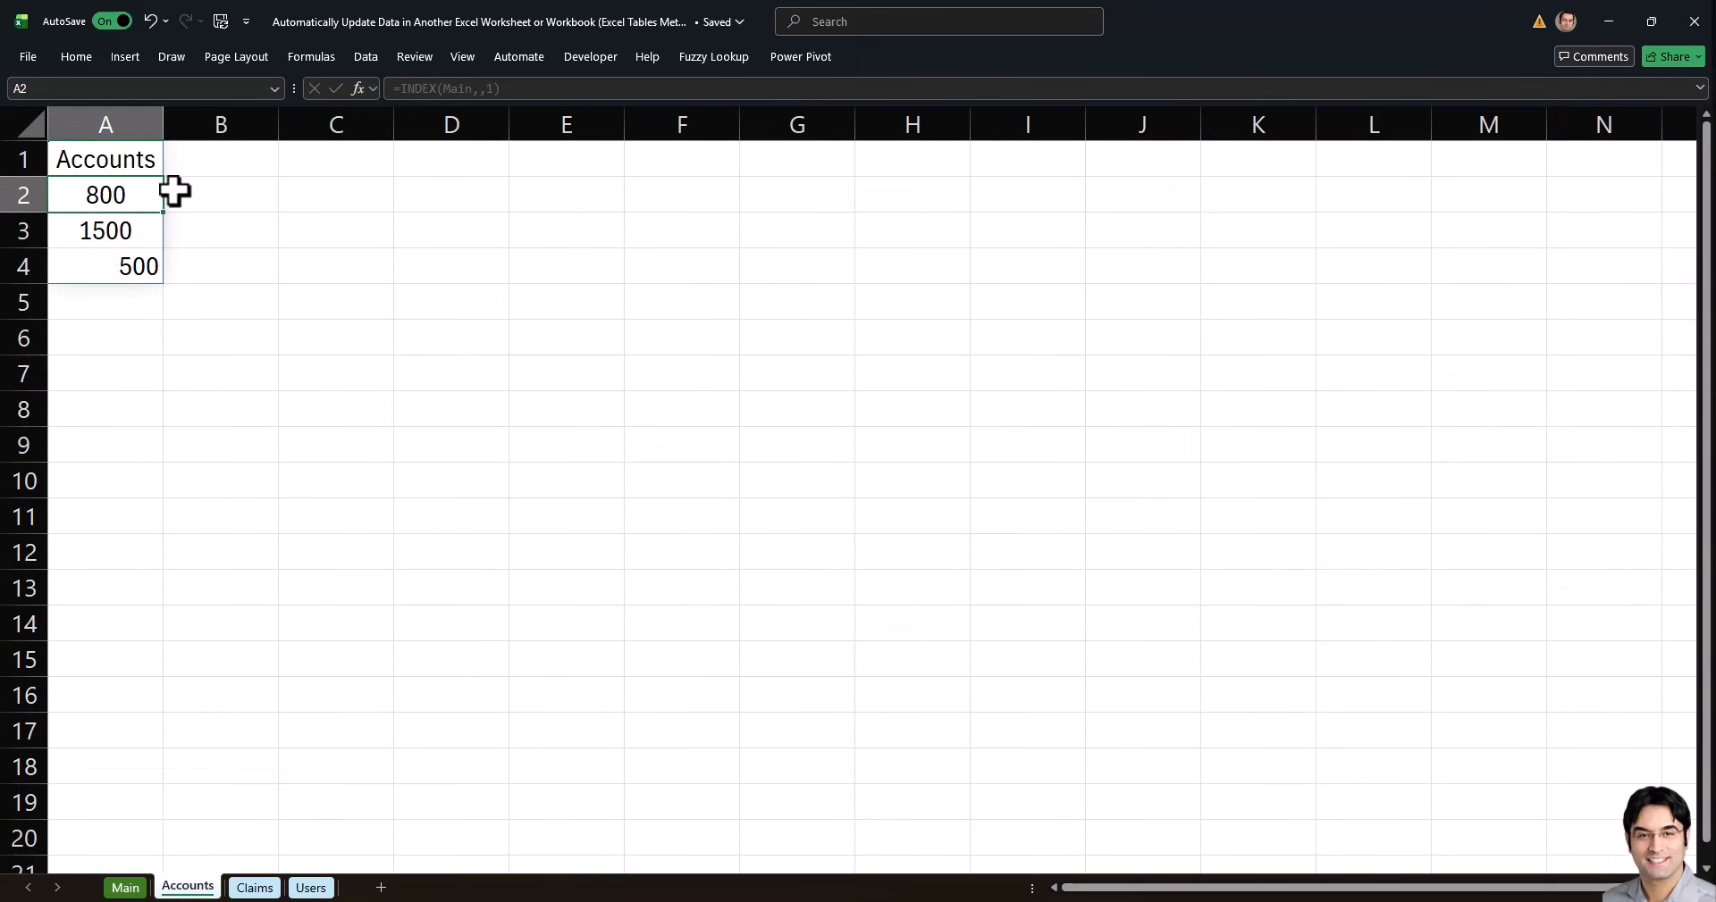
click(140, 159)
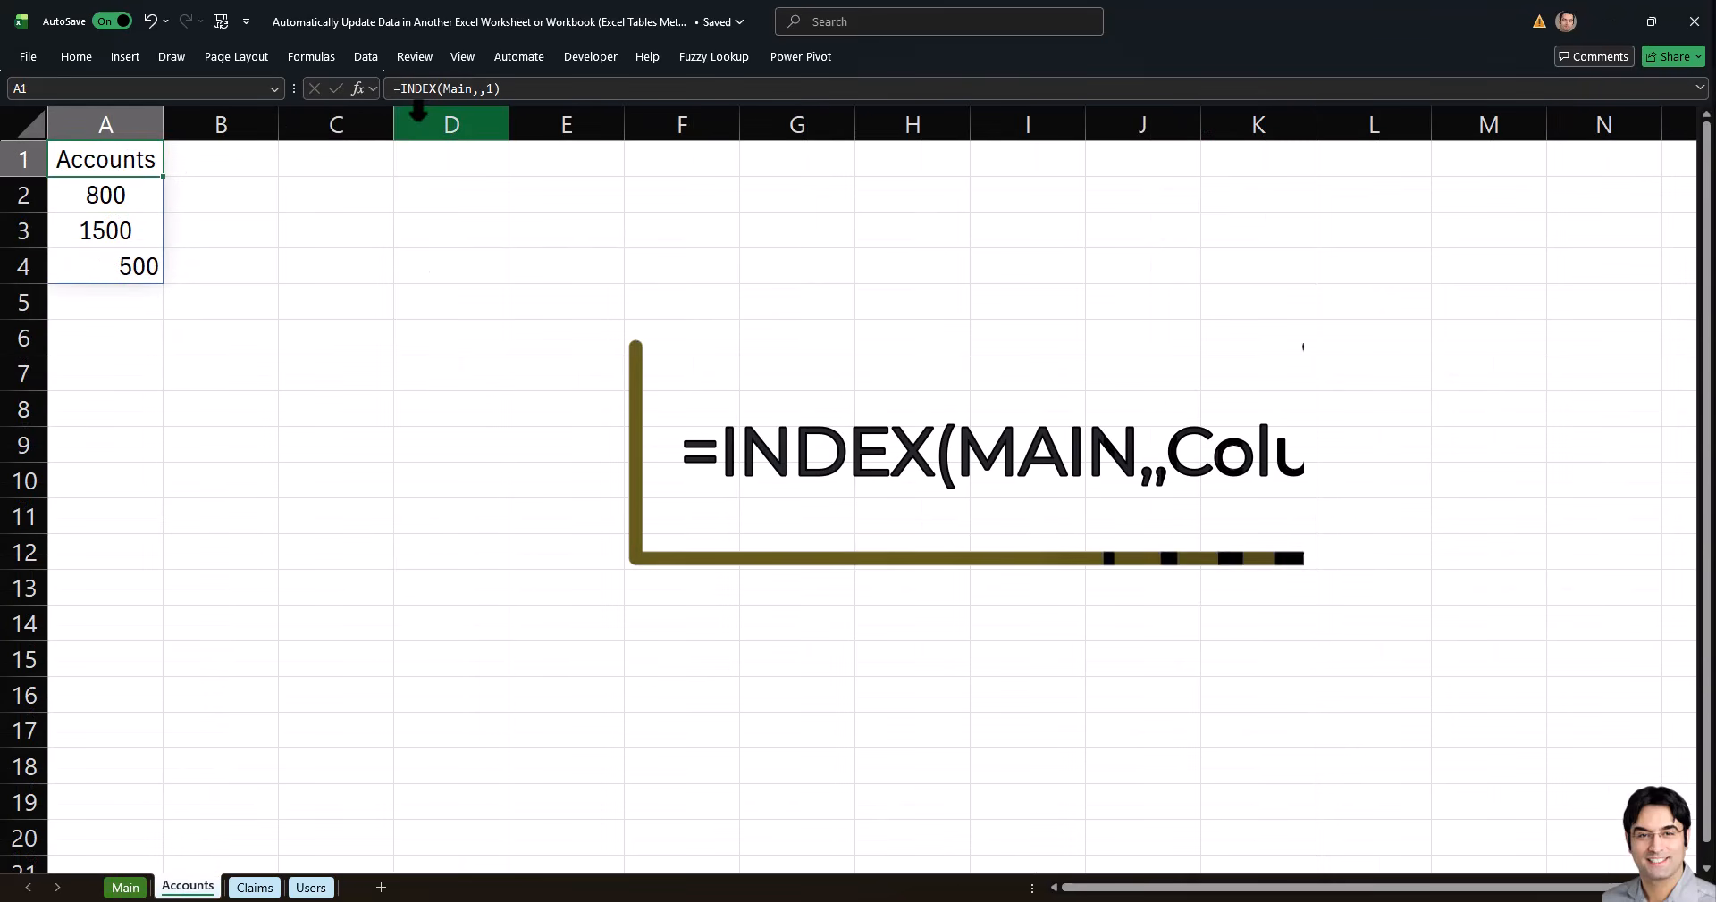